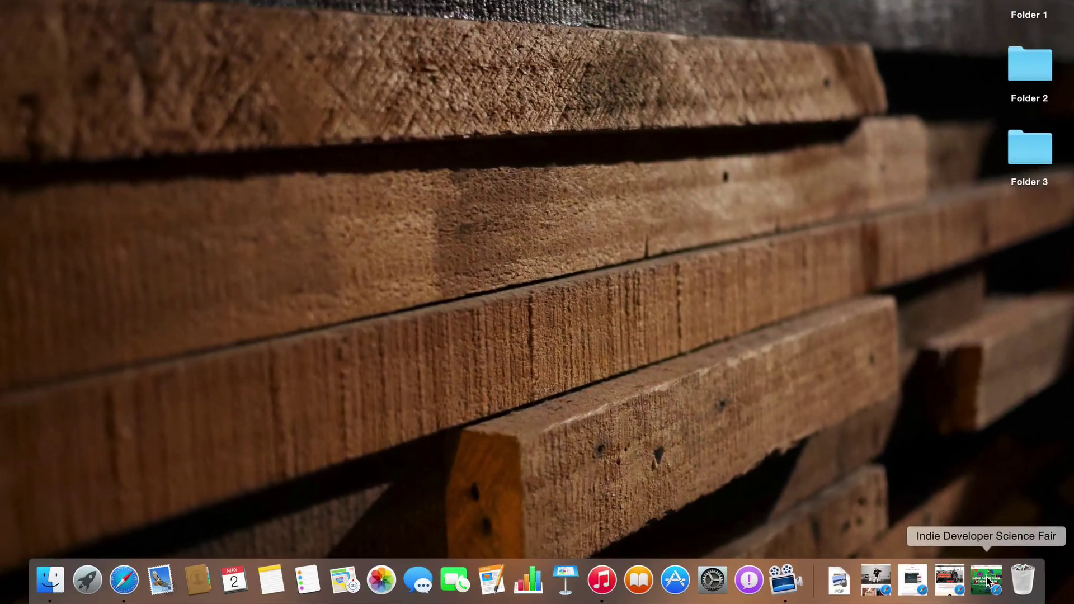
- Restore the minimized Indie Developer Science Fair window from the Dock
{"action": "left_click", "coordinate": [987, 582]}
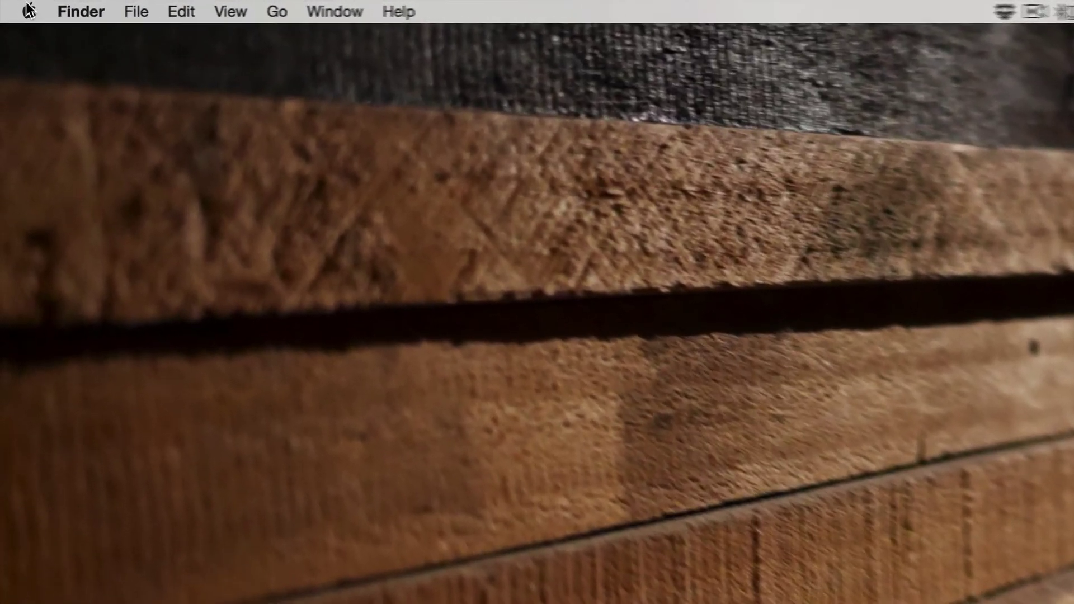
- Open System Information from the Option-held Apple menu to view the MacBook Pro overview
{"action": "left_click", "coordinate": [28, 10]}
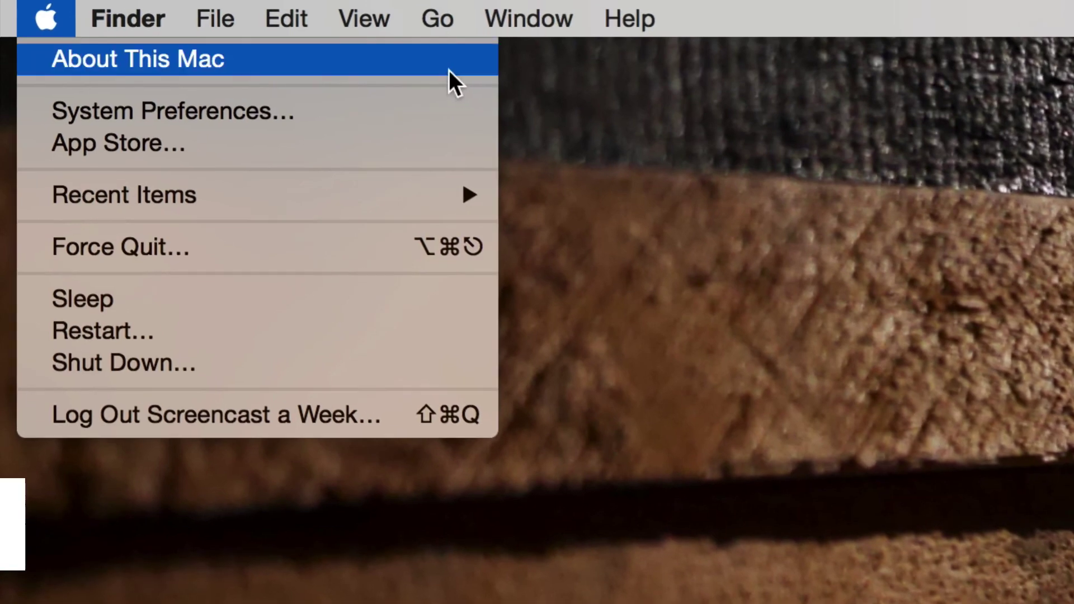
{"action": "key", "text": "alt"}
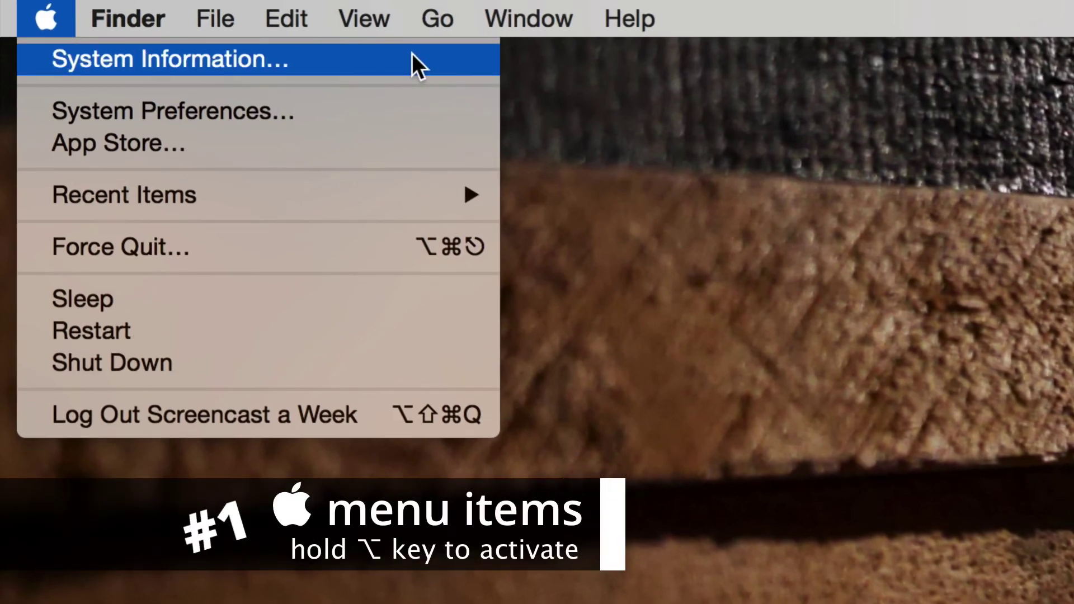
{"action": "left_click", "coordinate": [412, 56]}
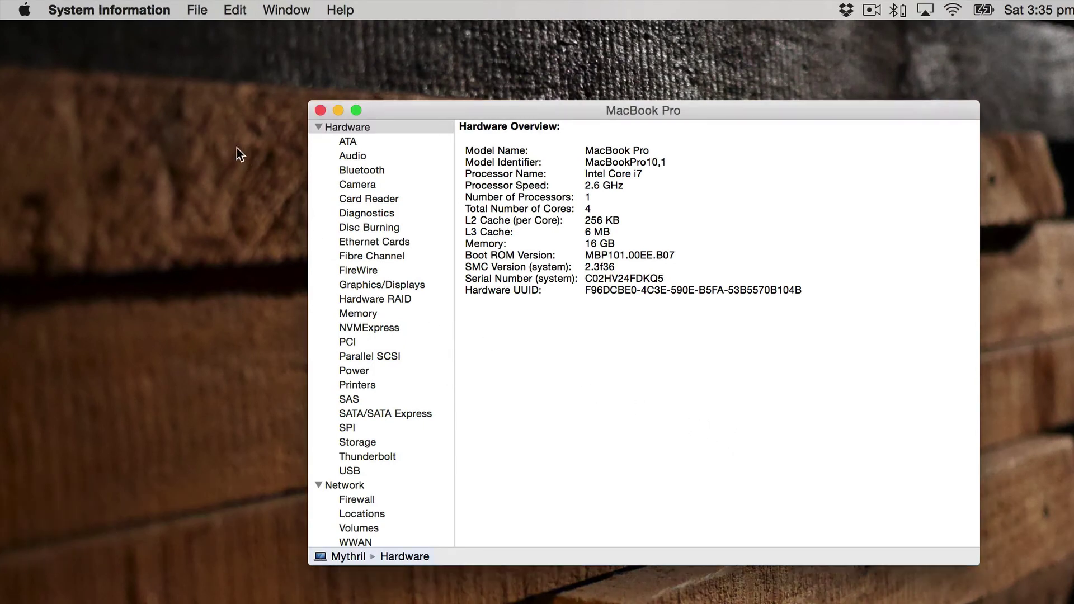
- Quit System Information and reopen the Apple menu with Option held
{"action": "left_click", "coordinate": [106, 10]}
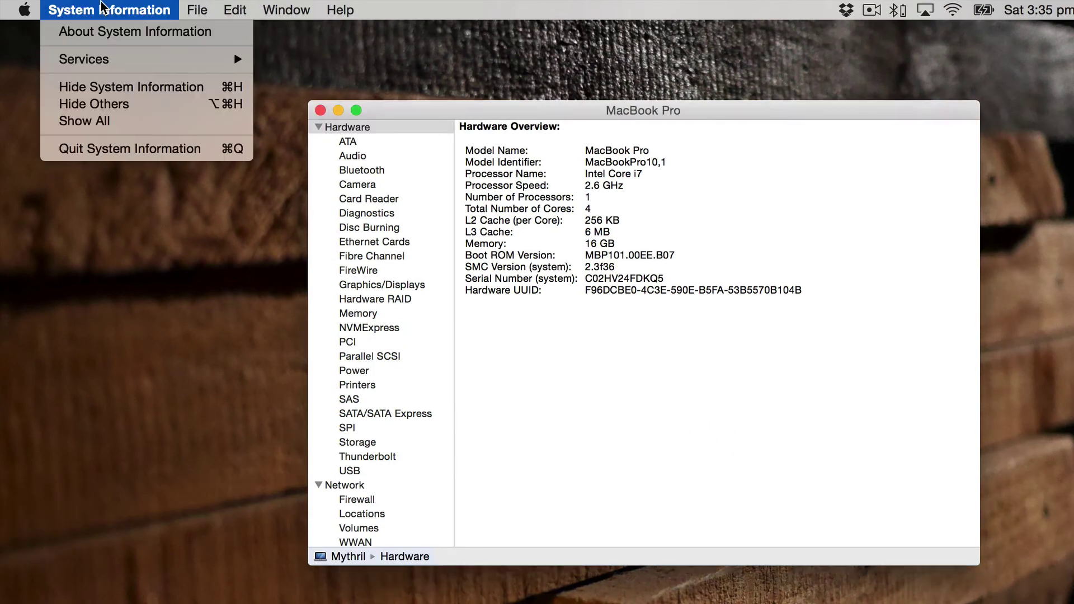
{"action": "left_click", "coordinate": [96, 149]}
{"action": "left_click", "coordinate": [25, 9]}
{"action": "key", "text": "alt"}
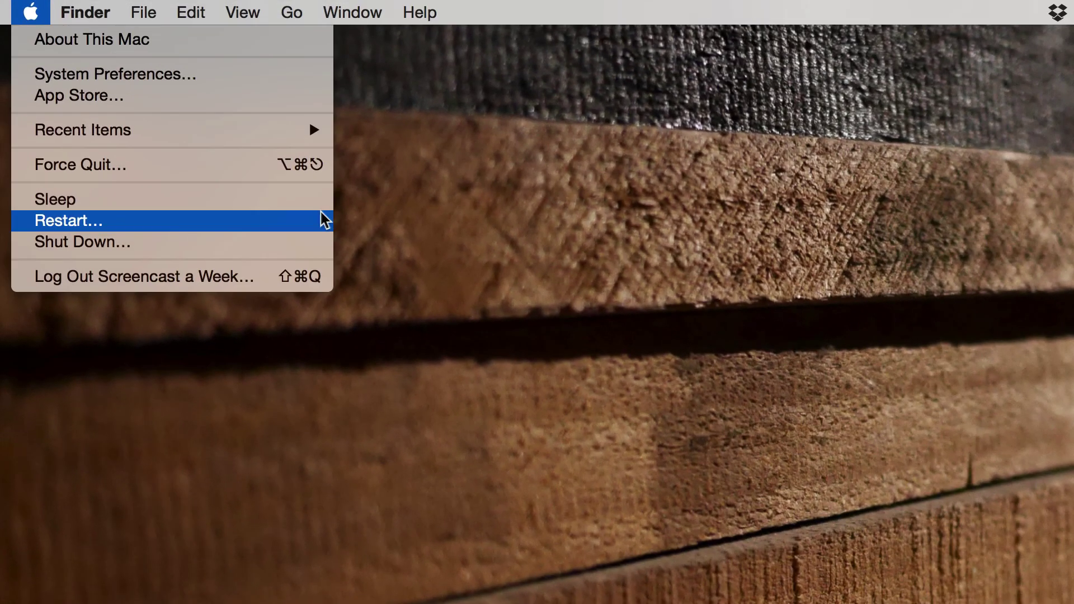
{"action": "key", "text": "alt"}
{"action": "key", "text": "alt"}
{"action": "key", "text": "alt"}
- Request Shut Down, cancel it, then view the Option-held Apple menu and dismiss it
{"action": "left_click", "coordinate": [290, 246]}
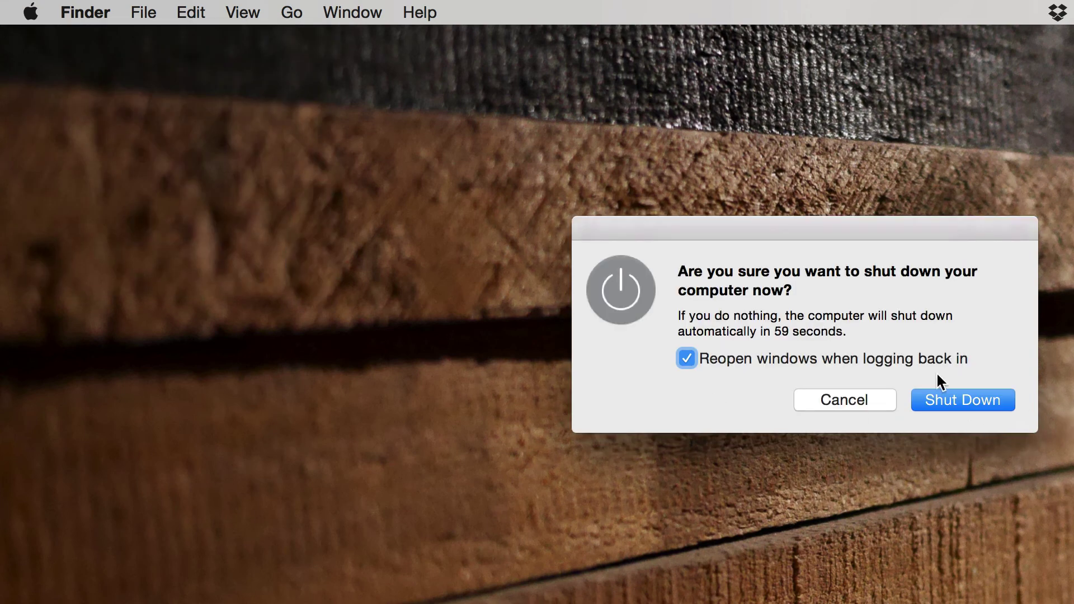
{"action": "left_click", "coordinate": [838, 399]}
{"action": "left_click", "coordinate": [28, 11]}
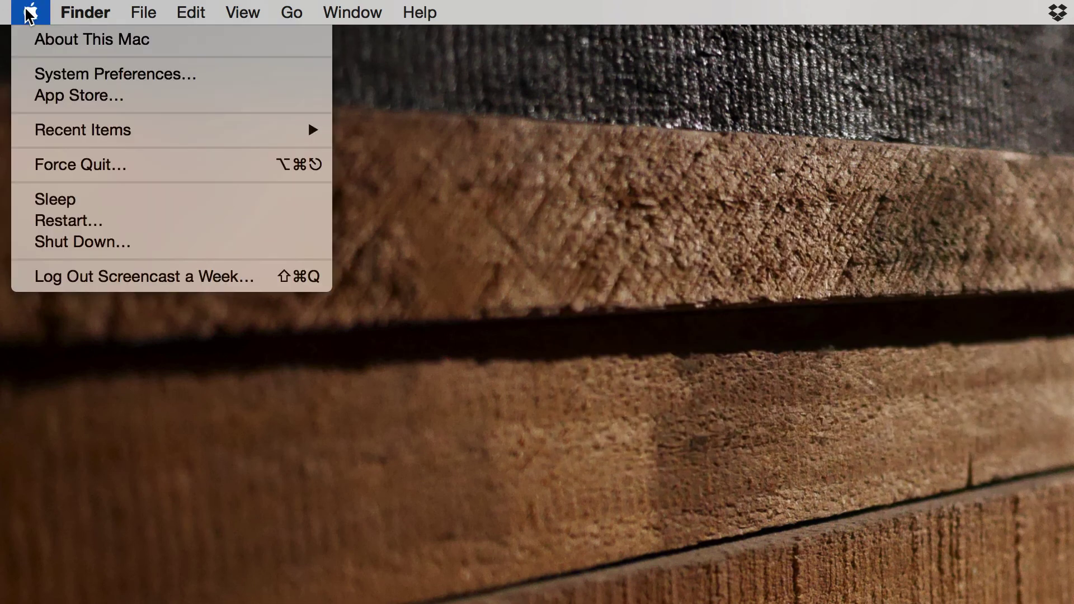
{"action": "key", "text": "alt"}
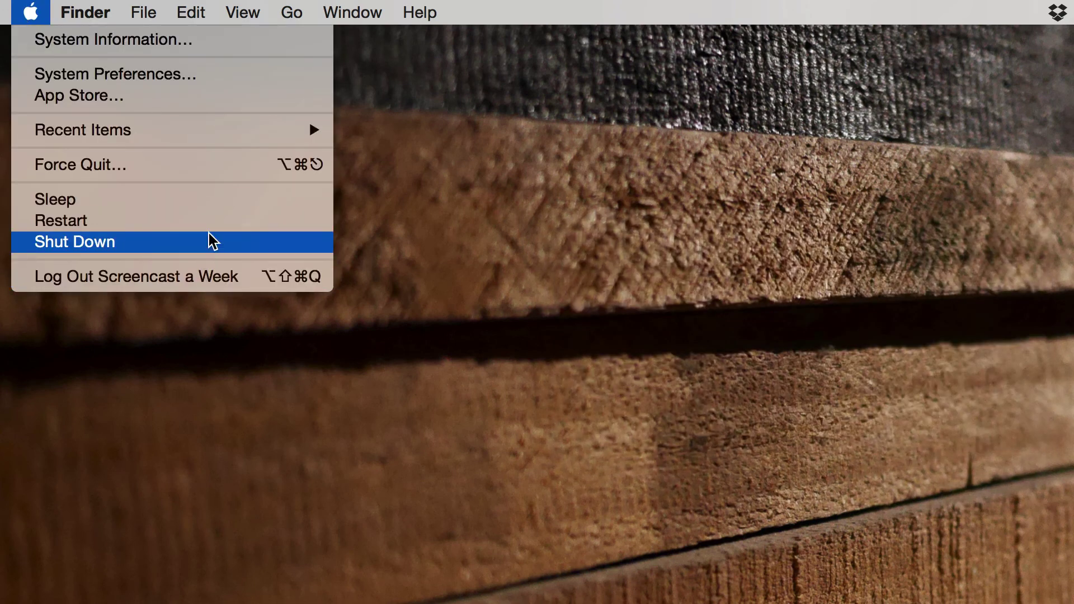
{"action": "left_click", "coordinate": [735, 410]}
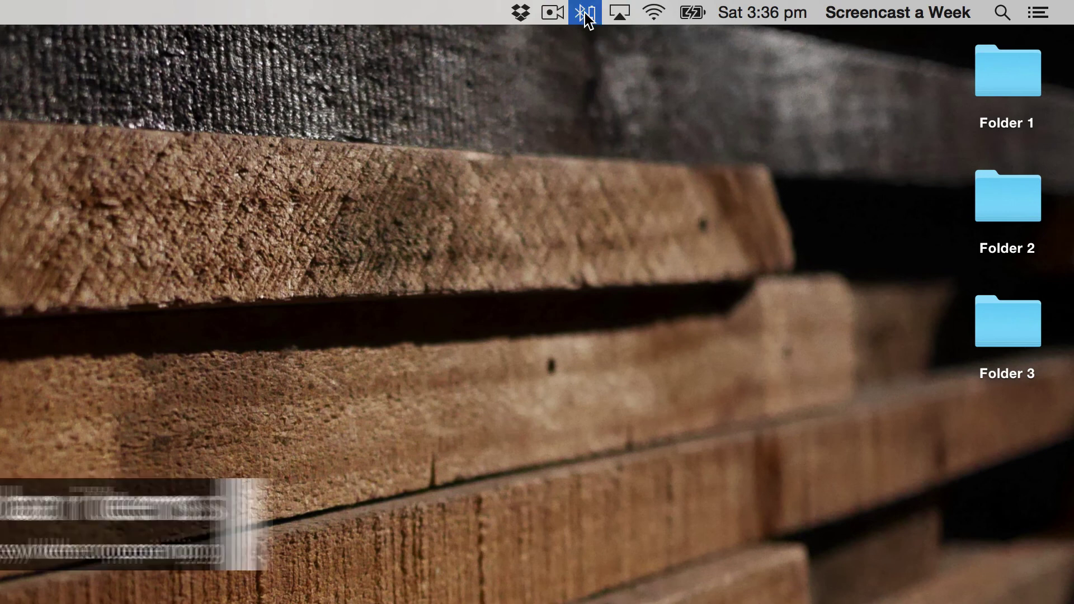
- Show the extended Bluetooth menu with the trackpad's 5% battery and Remove option, then close it
{"action": "left_click", "coordinate": [587, 18]}
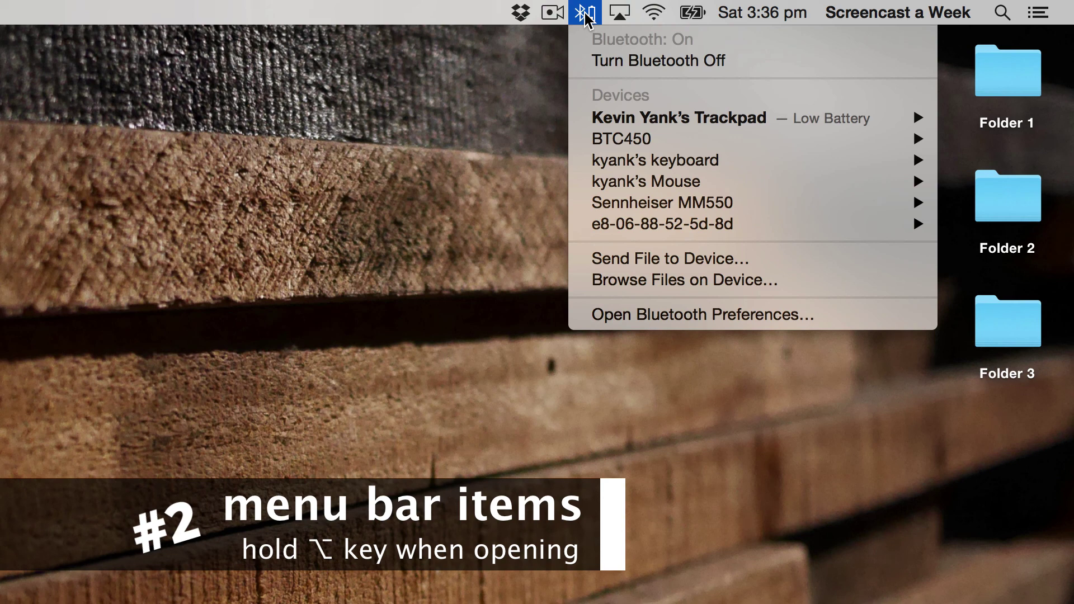
{"action": "left_click", "coordinate": [587, 18]}
{"action": "left_click", "coordinate": [588, 19], "text": "alt"}
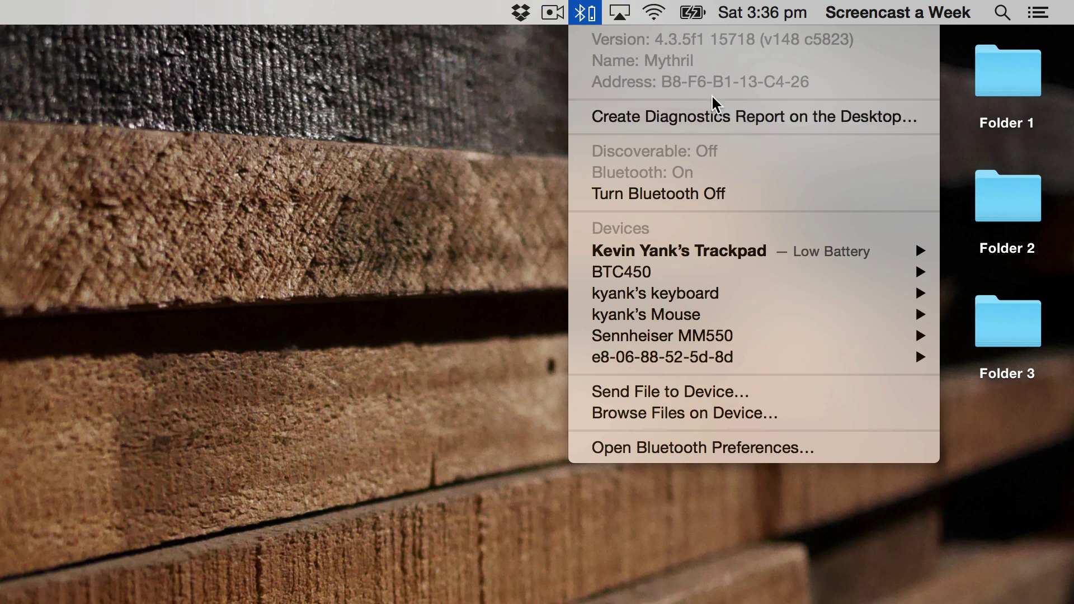
{"action": "mouse_move", "coordinate": [684, 253]}
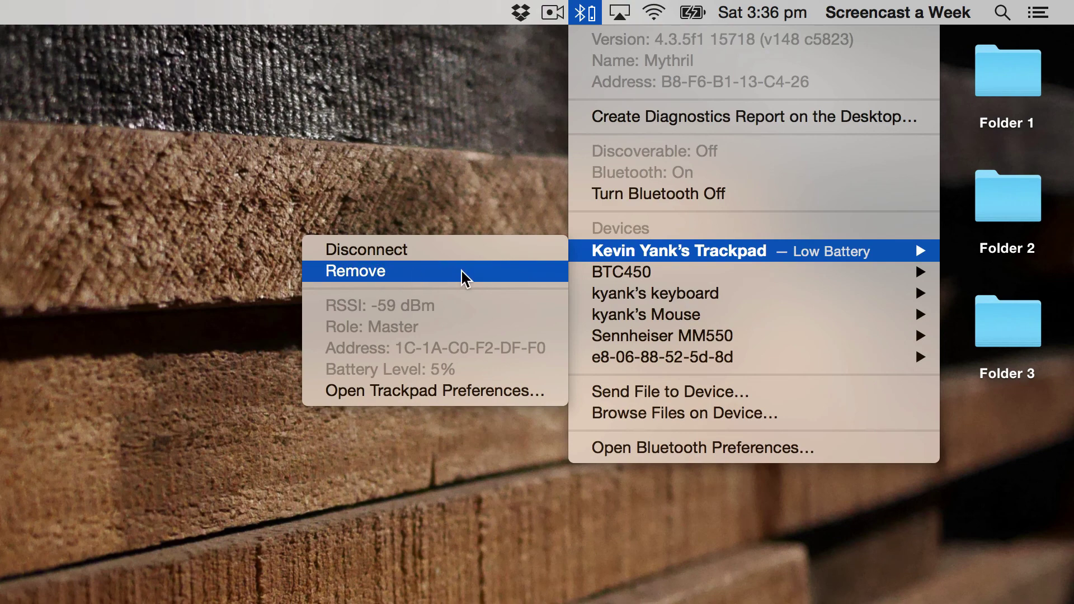
{"action": "left_click", "coordinate": [589, 5]}
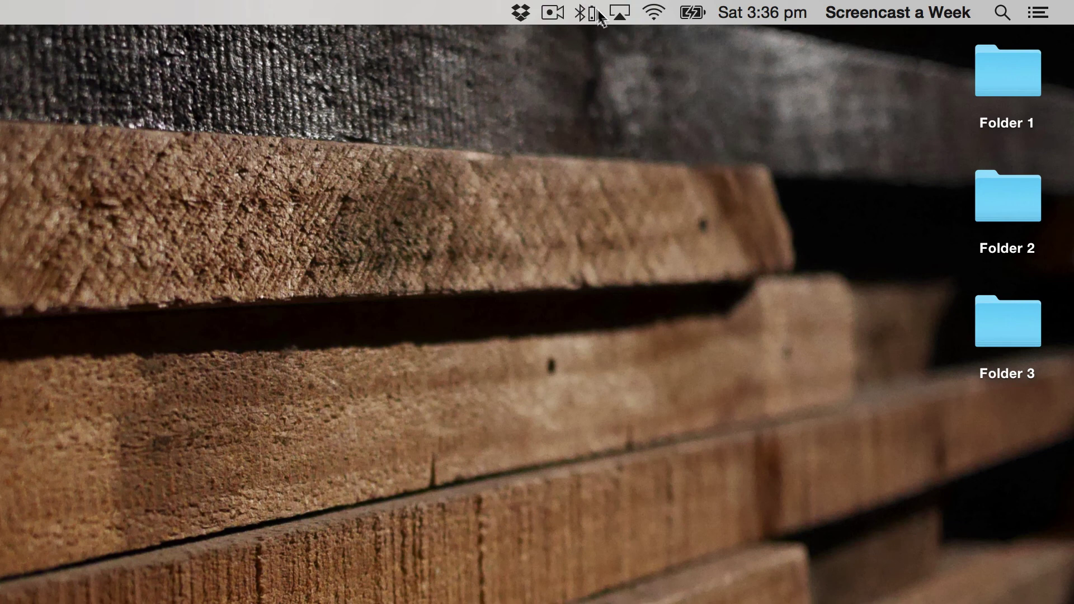
- Show extended Wi-Fi details, then reveal the battery menu's Condition: Normal line
{"action": "left_click", "coordinate": [655, 14], "text": "alt"}
{"action": "left_click", "coordinate": [694, 14]}
{"action": "left_click", "coordinate": [694, 17]}
{"action": "left_click", "coordinate": [695, 16], "text": "alt"}
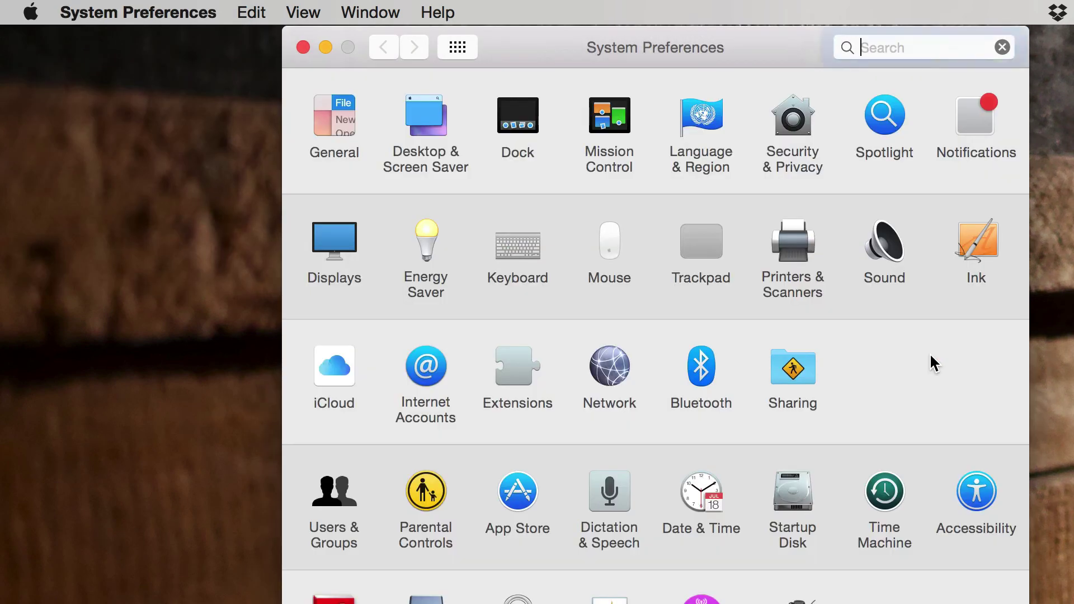
- Turn on Show volume in menu bar in Sound preferences and close System Preferences
{"action": "left_click", "coordinate": [887, 246]}
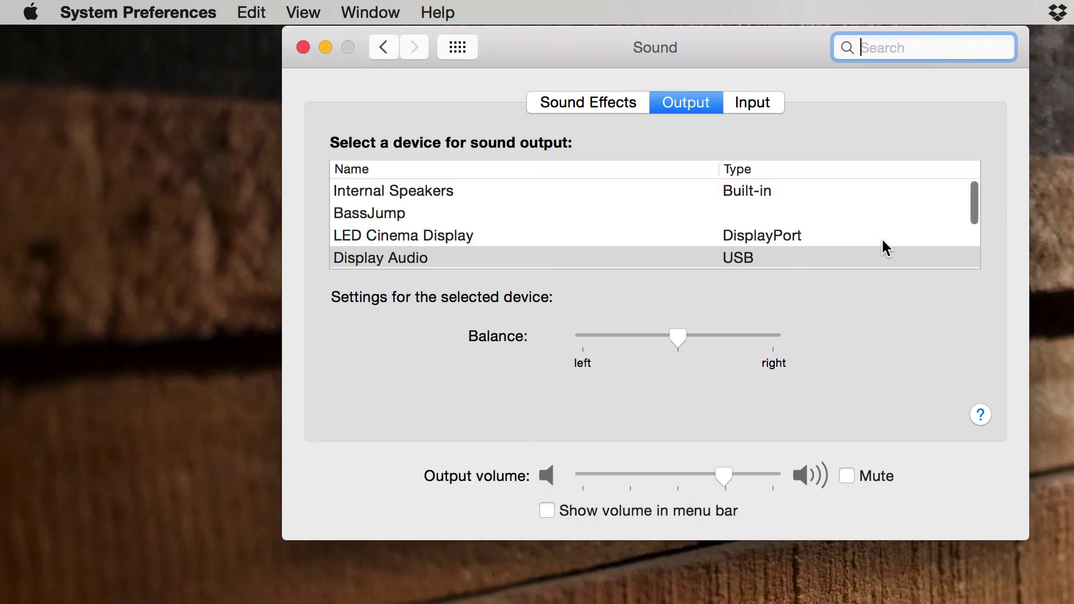
{"action": "left_click", "coordinate": [556, 511]}
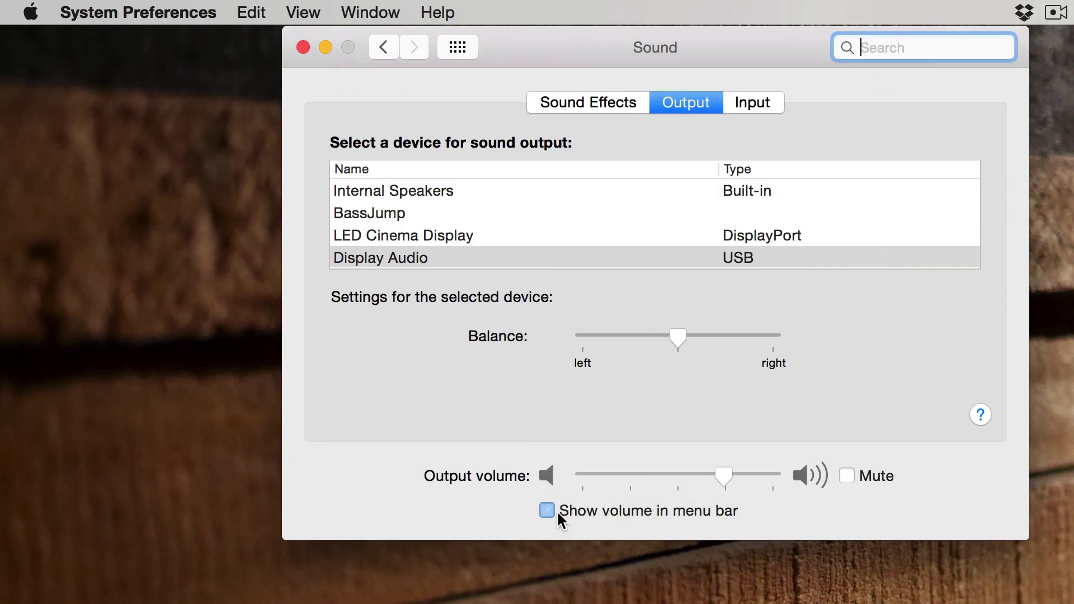
{"action": "left_click", "coordinate": [304, 48]}
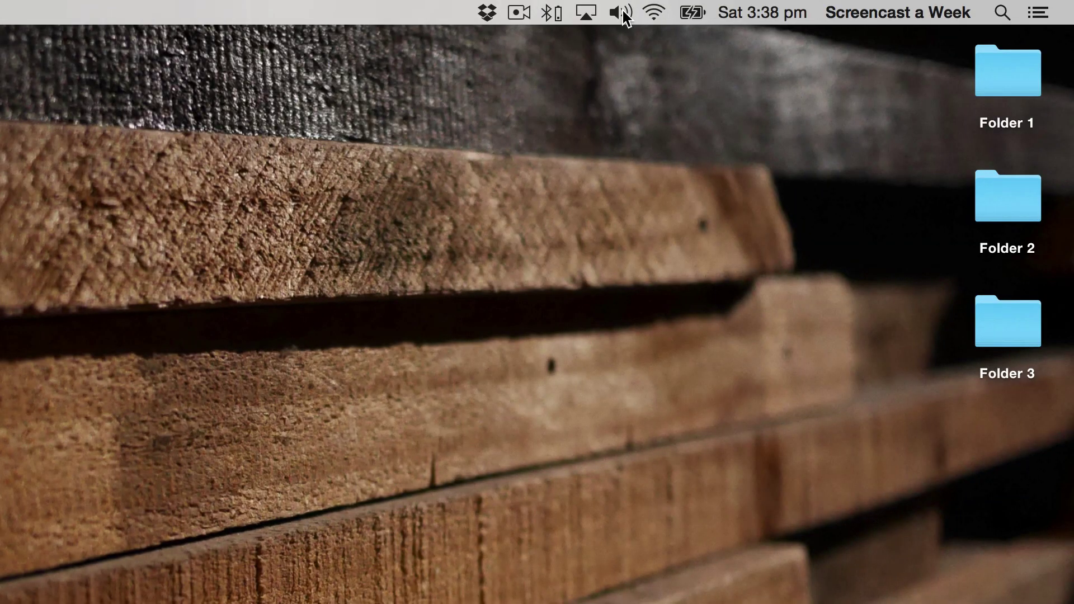
- Check the volume slider, then show the Option-click list of sound output and input devices
{"action": "left_click", "coordinate": [621, 12]}
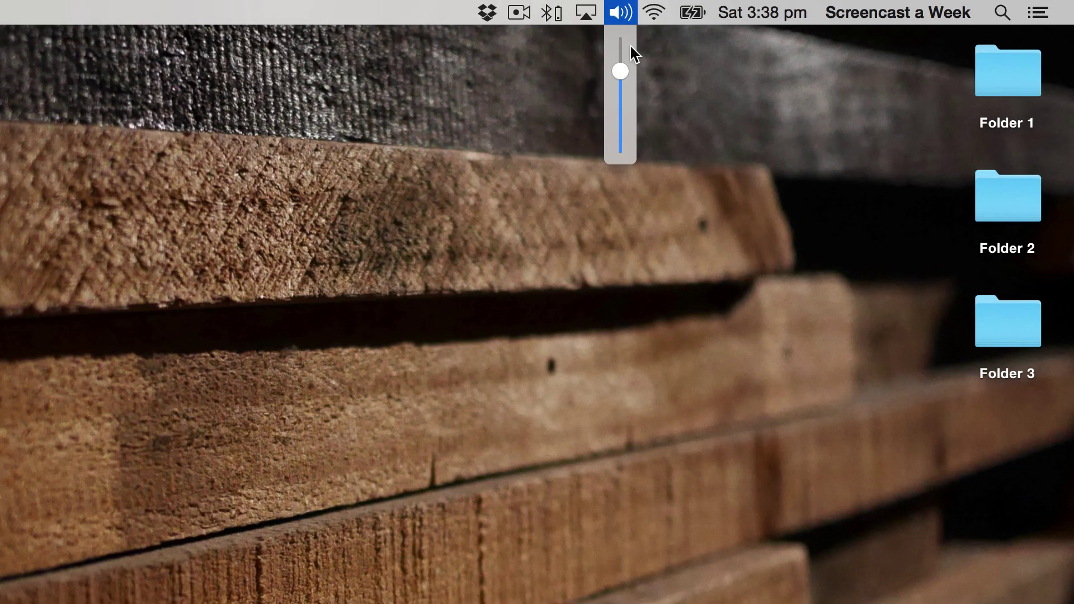
{"action": "left_click", "coordinate": [621, 12]}
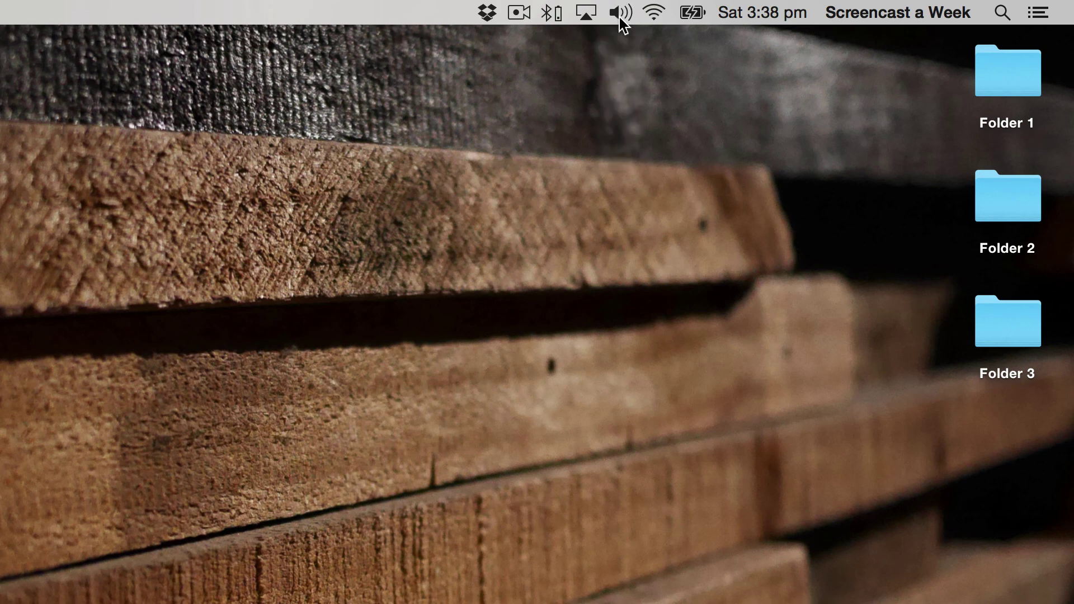
{"action": "left_click", "coordinate": [622, 21], "text": "alt"}
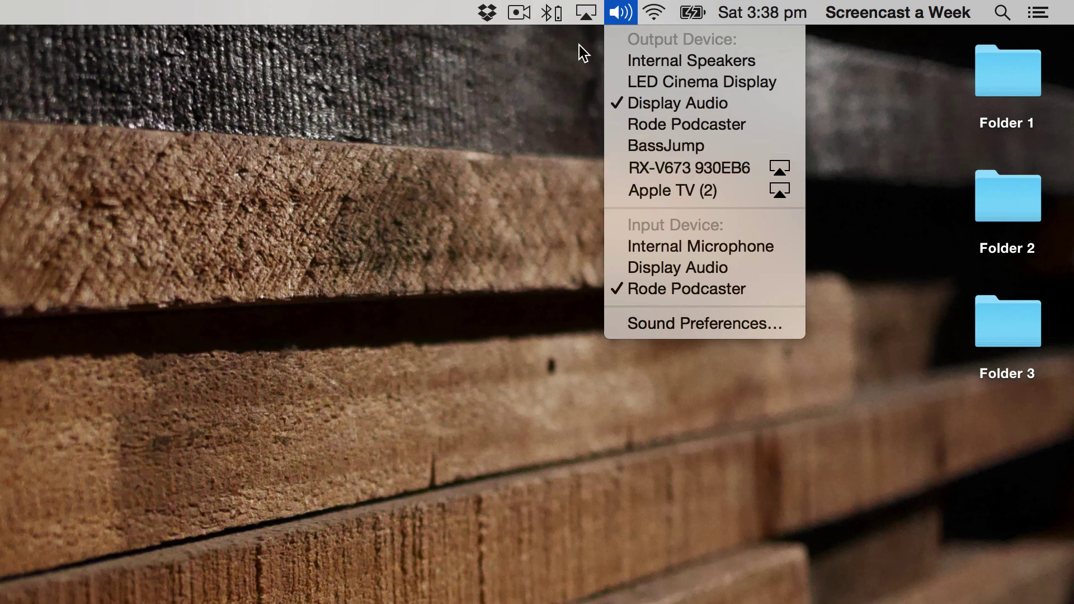
{"action": "left_click", "coordinate": [626, 16]}
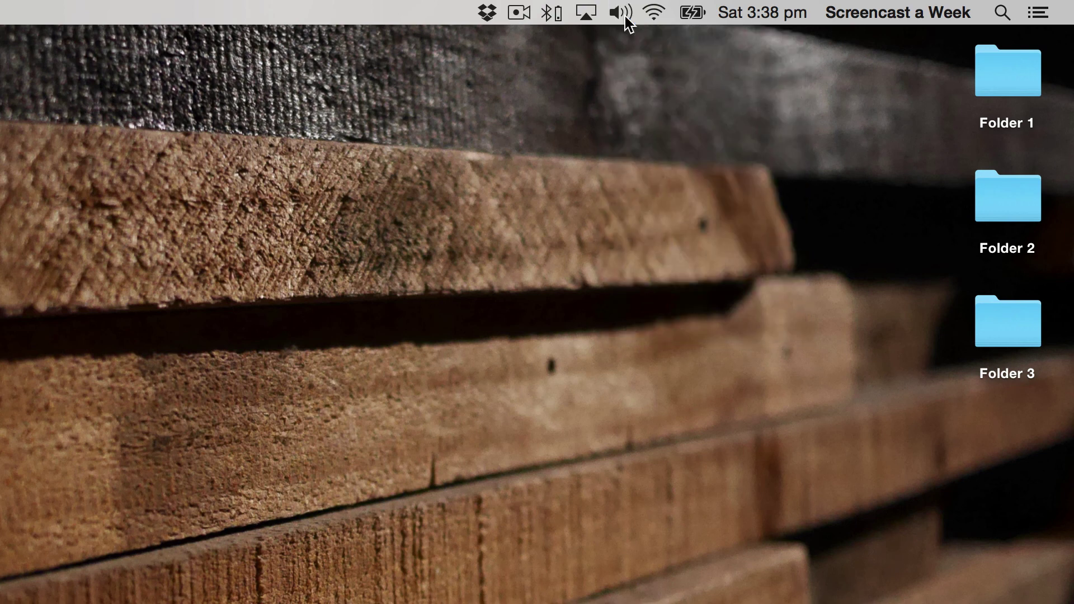
{"action": "left_click", "coordinate": [626, 14]}
{"action": "left_click", "coordinate": [1038, 13]}
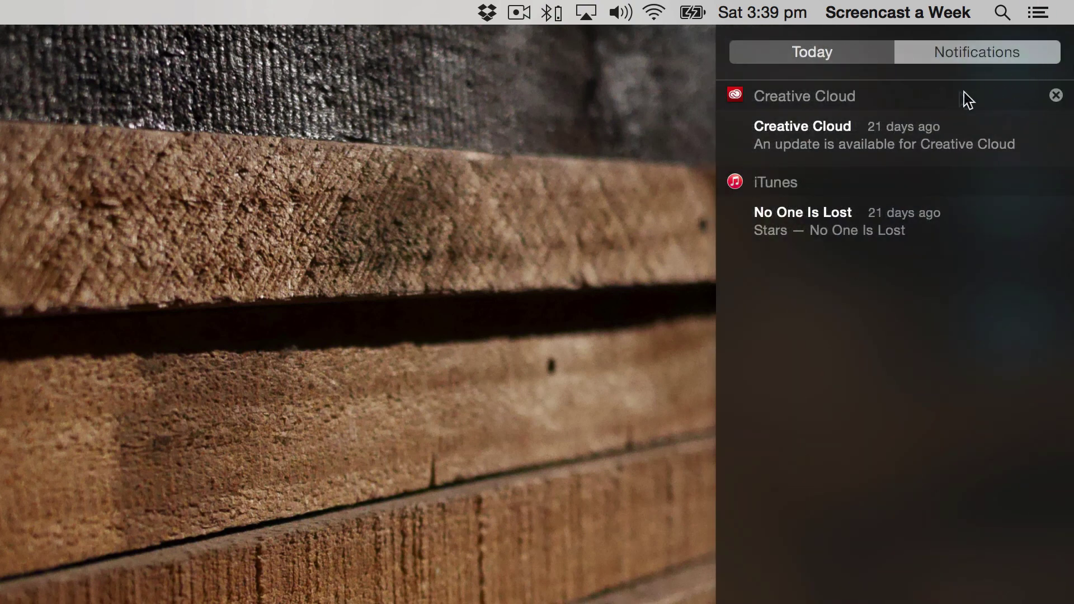
{"action": "scroll", "coordinate": [954, 128], "scroll_direction": "up", "scroll_amount": 3}
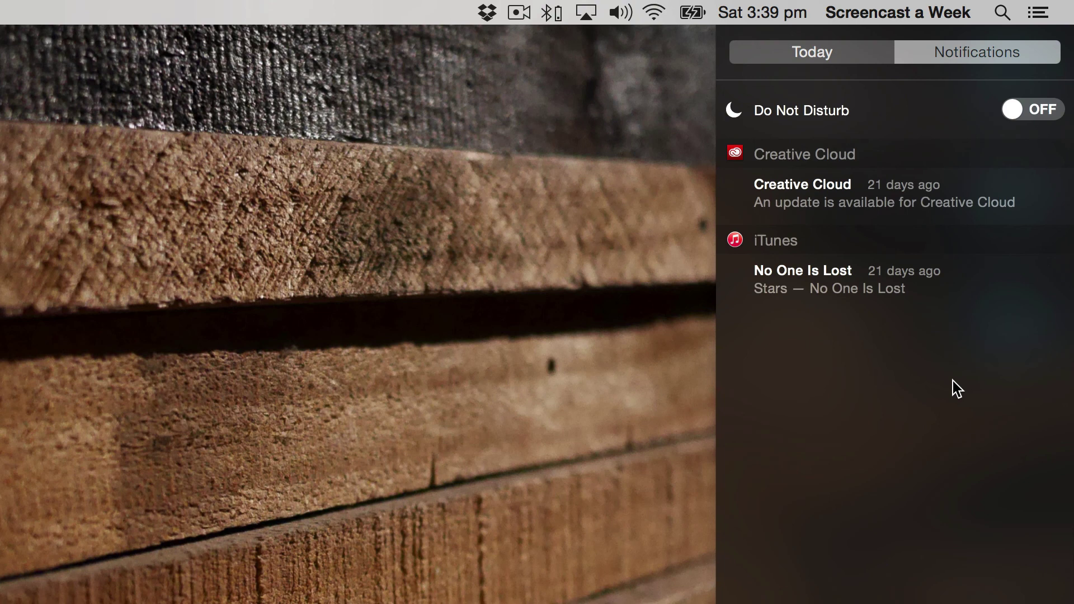
{"action": "left_click", "coordinate": [686, 334]}
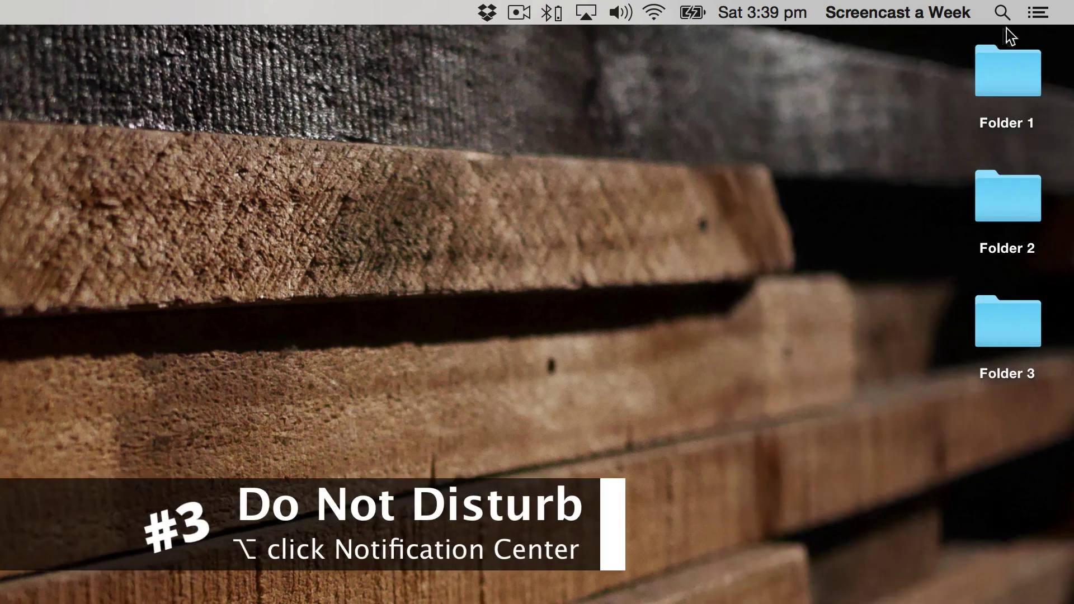
{"action": "left_click", "coordinate": [1040, 12], "text": "alt"}
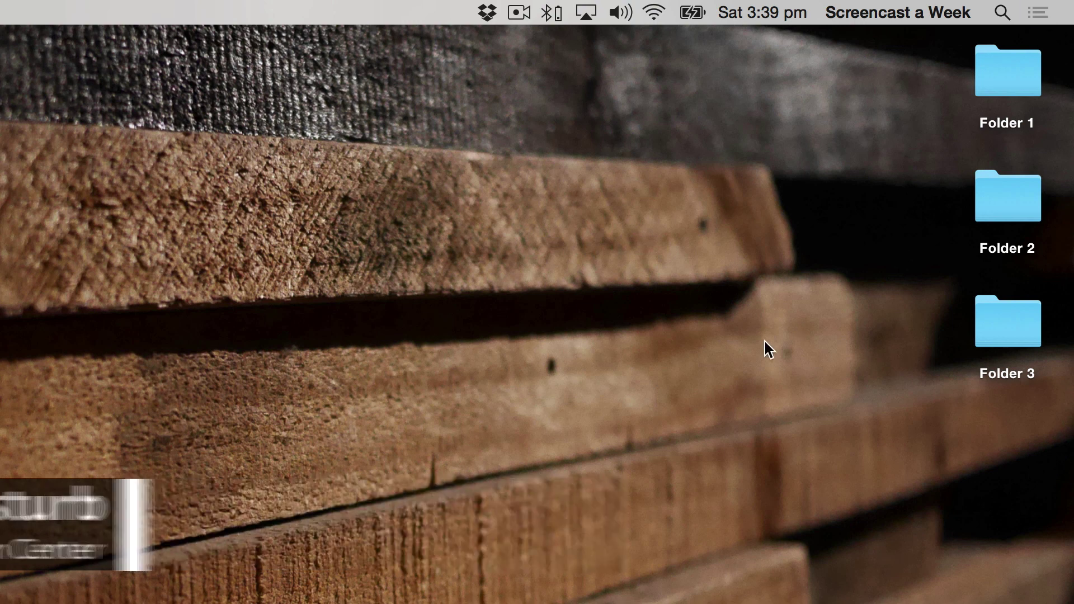
{"action": "left_click", "coordinate": [1043, 6], "text": "alt"}
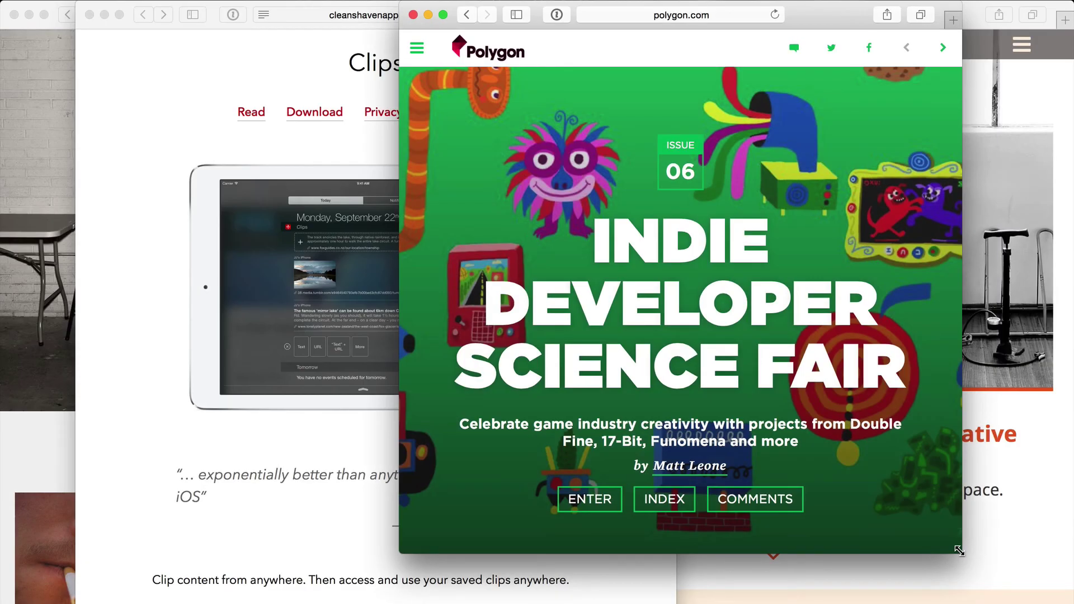
- Resize the Polygon window to make it wider and taller
{"action": "left_click_drag", "start_coordinate": [959, 551], "coordinate": [945, 527]}
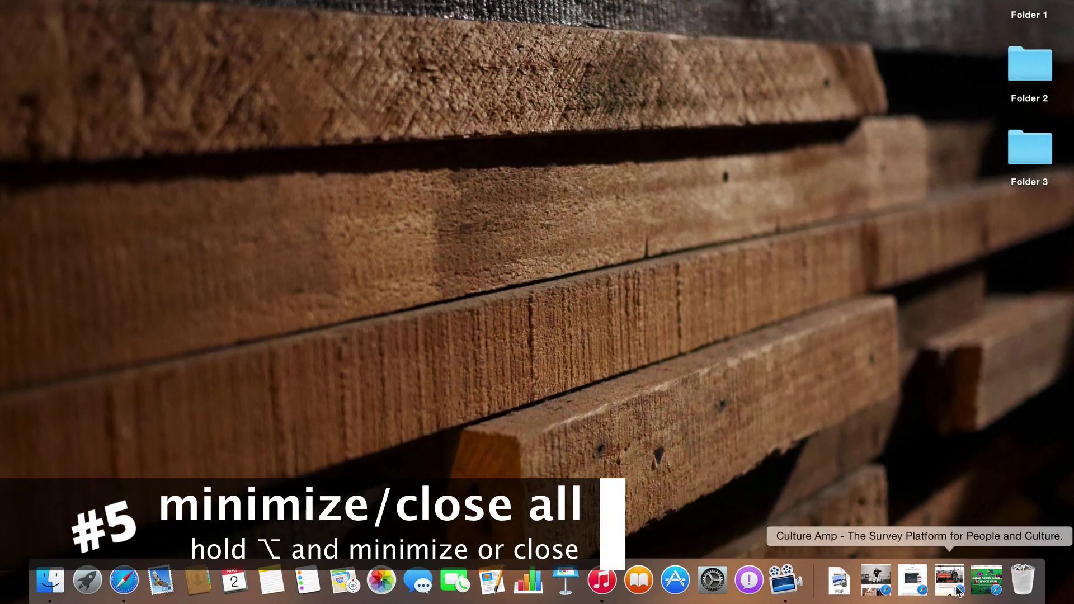
{"action": "left_click", "coordinate": [988, 582], "text": "alt"}
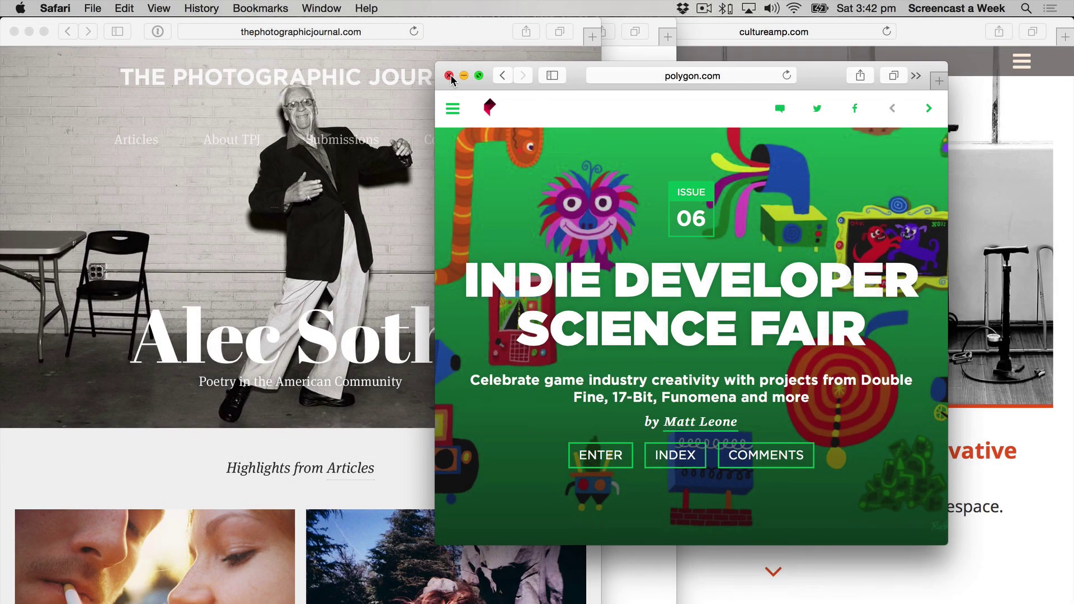
{"action": "left_click", "coordinate": [321, 7]}
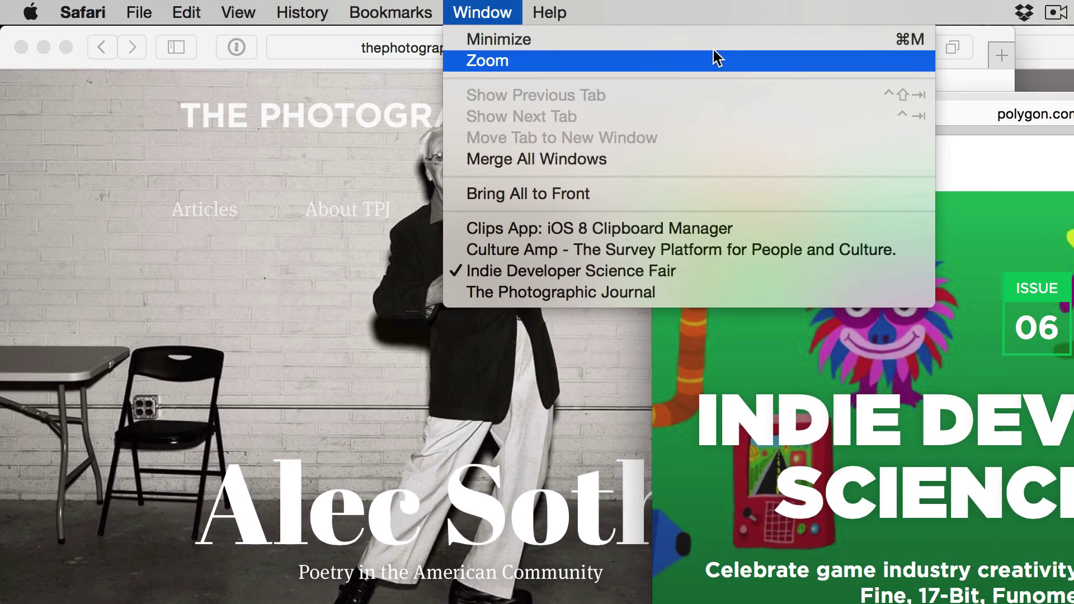
{"action": "key", "text": "alt"}
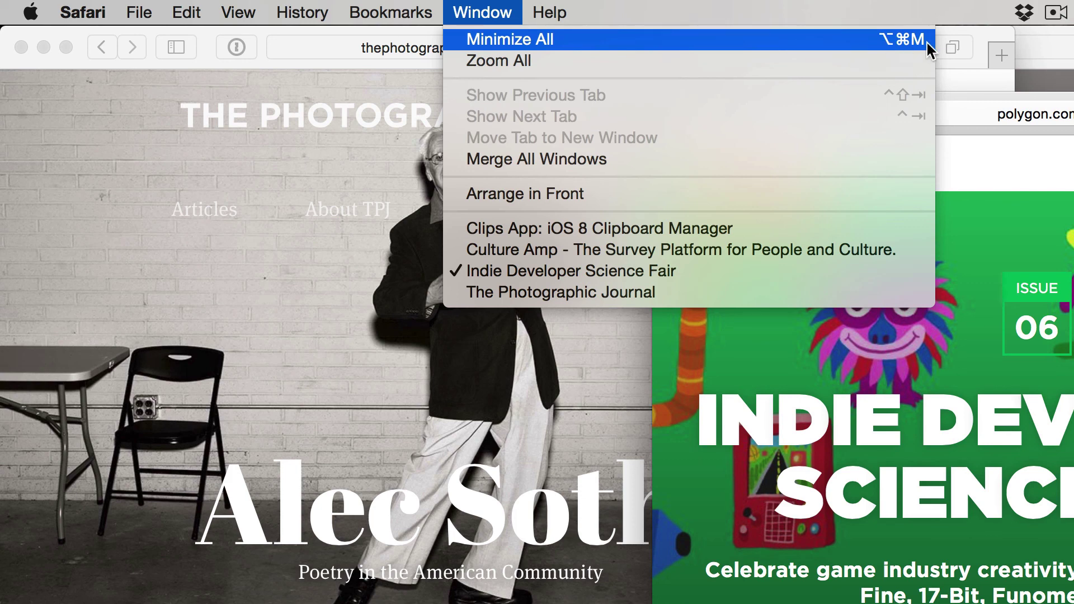
{"action": "mouse_move", "coordinate": [139, 12]}
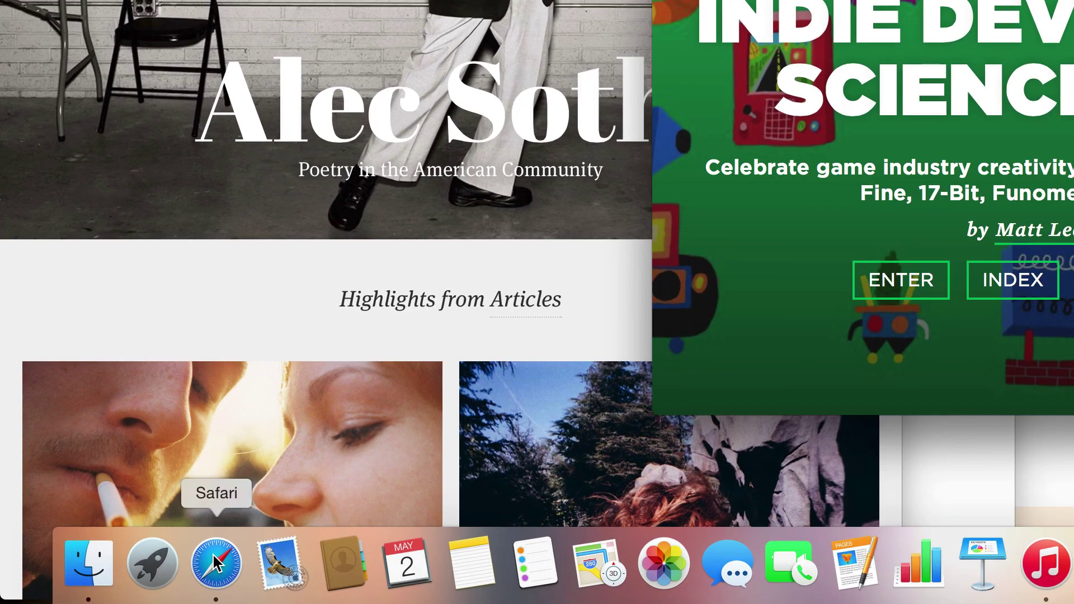
{"action": "right_click", "coordinate": [213, 553]}
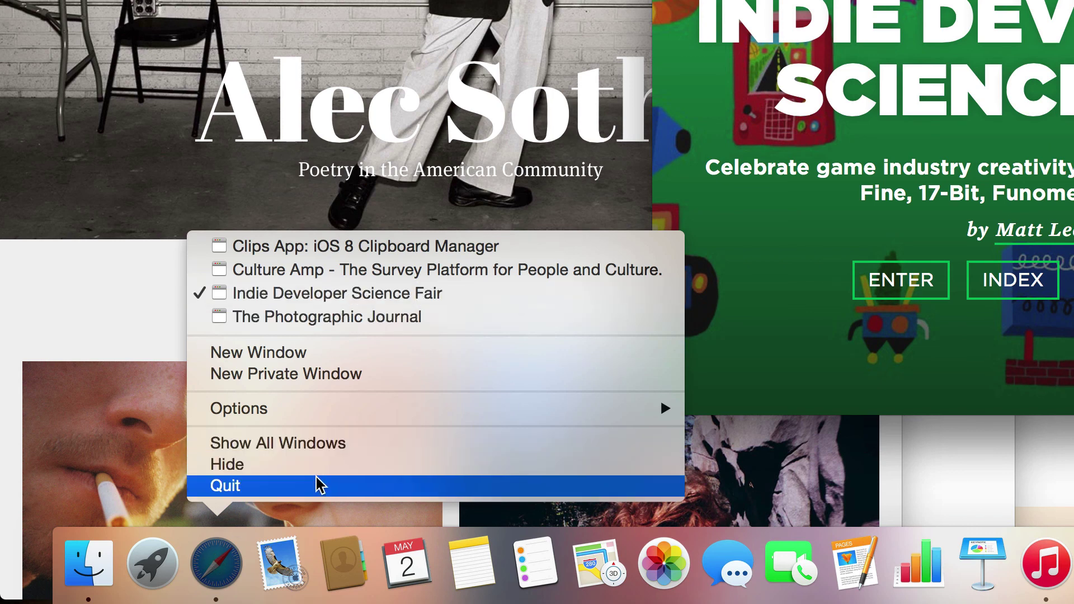
{"action": "key", "text": "alt"}
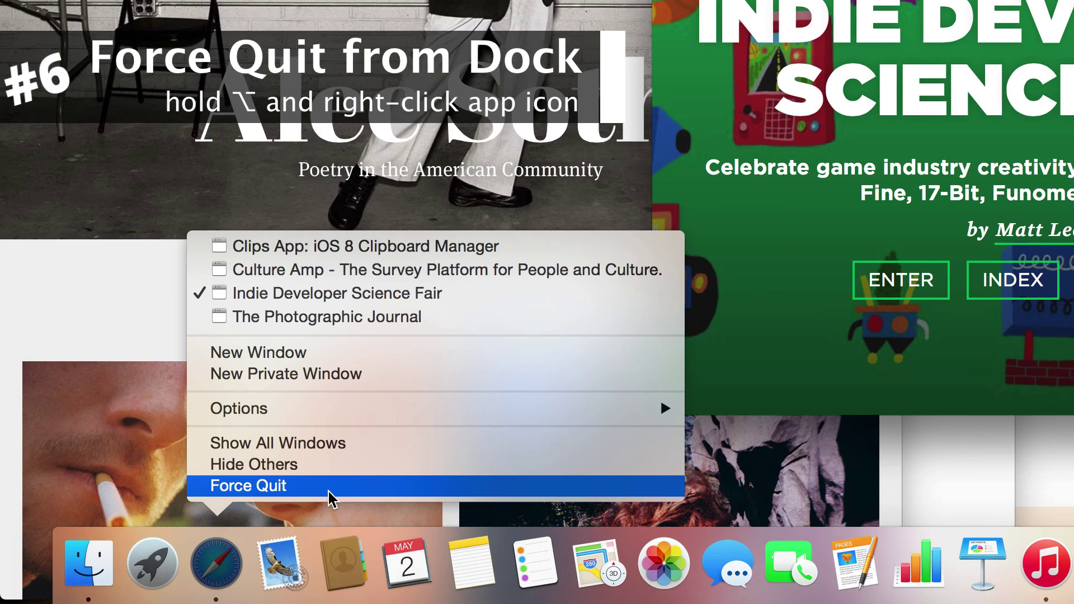
{"action": "key", "text": "alt"}
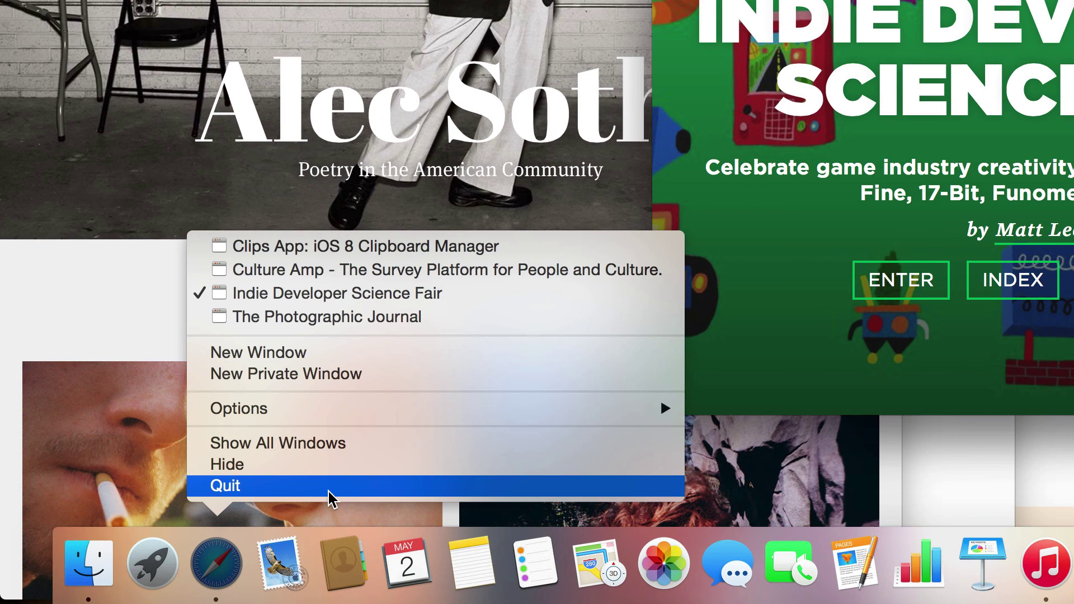
{"action": "key", "text": "alt"}
{"action": "key", "text": "alt"}
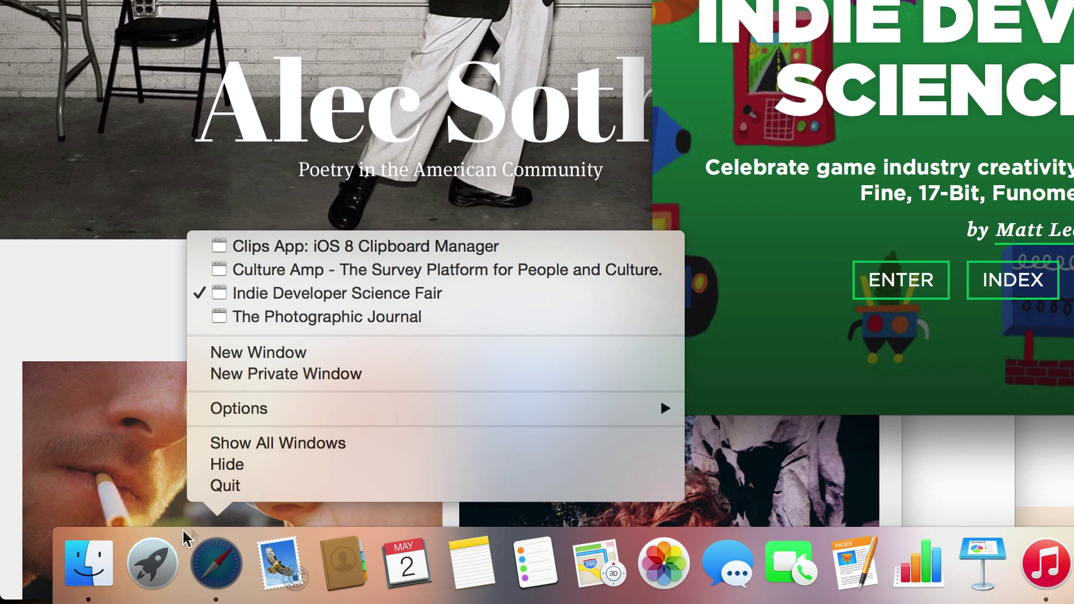
{"action": "right_click", "coordinate": [88, 565]}
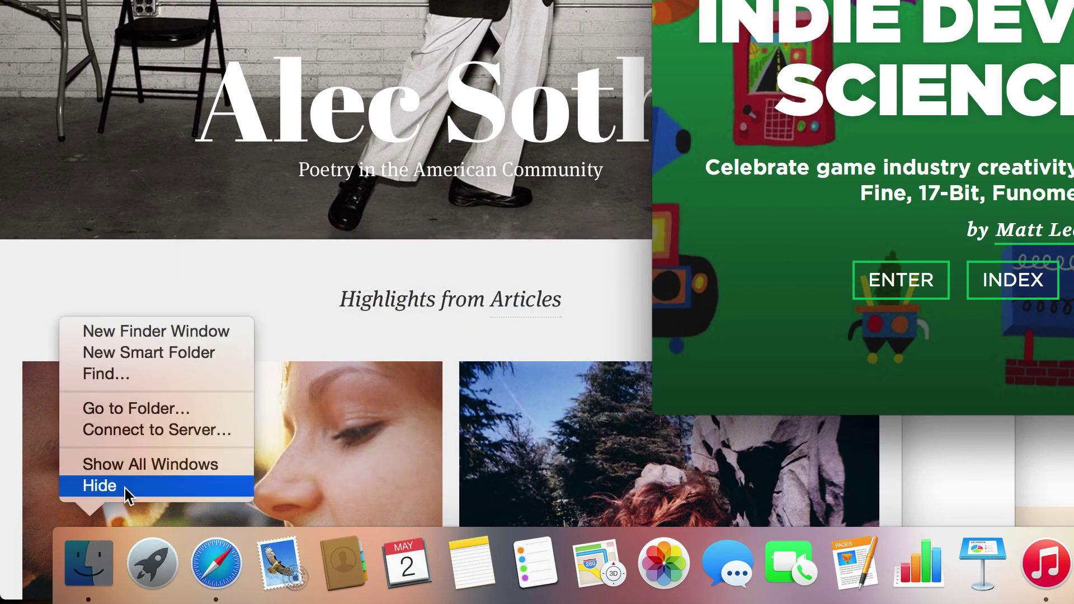
{"action": "key", "text": "alt"}
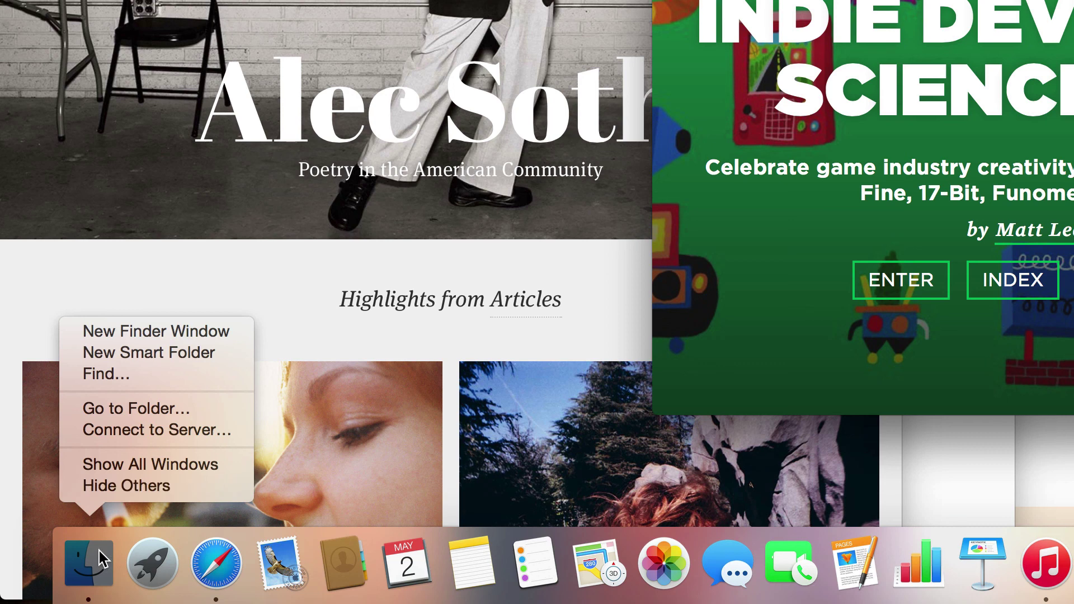
{"action": "left_click", "coordinate": [100, 559]}
{"action": "right_click", "coordinate": [101, 560]}
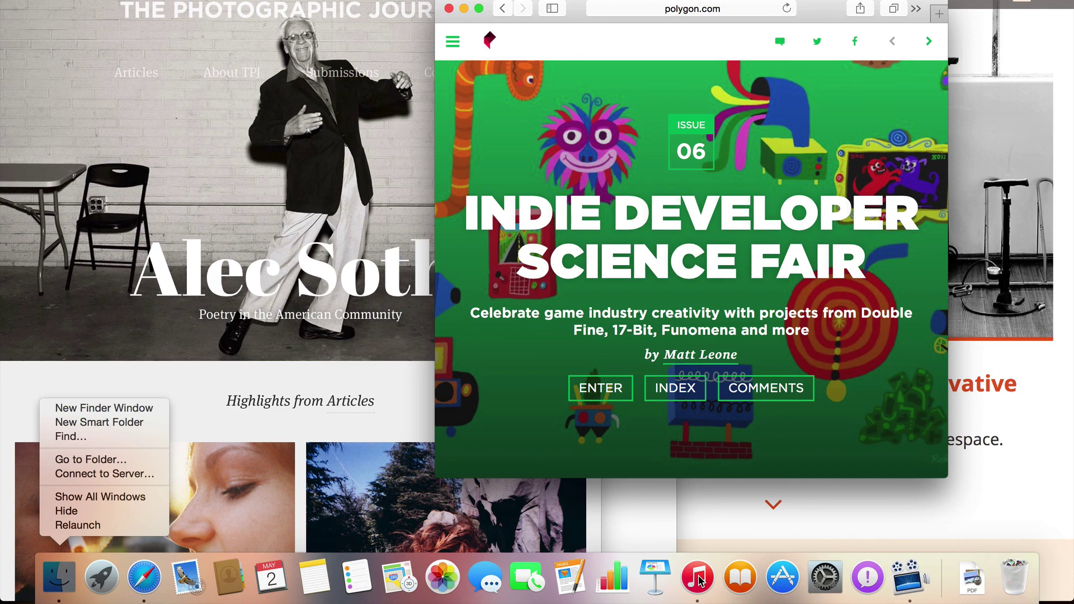
- Option-click iTunes in the Dock to hide Safari, then again to hide iTunes
{"action": "left_click", "coordinate": [699, 581]}
{"action": "left_click", "coordinate": [699, 582]}
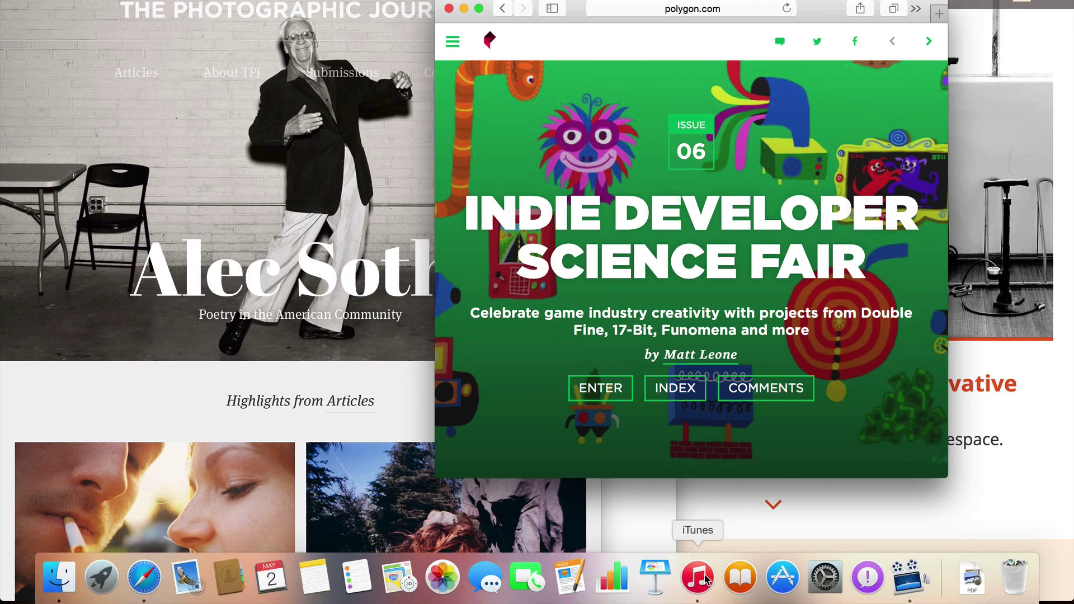
{"action": "left_click", "coordinate": [706, 579], "text": "alt"}
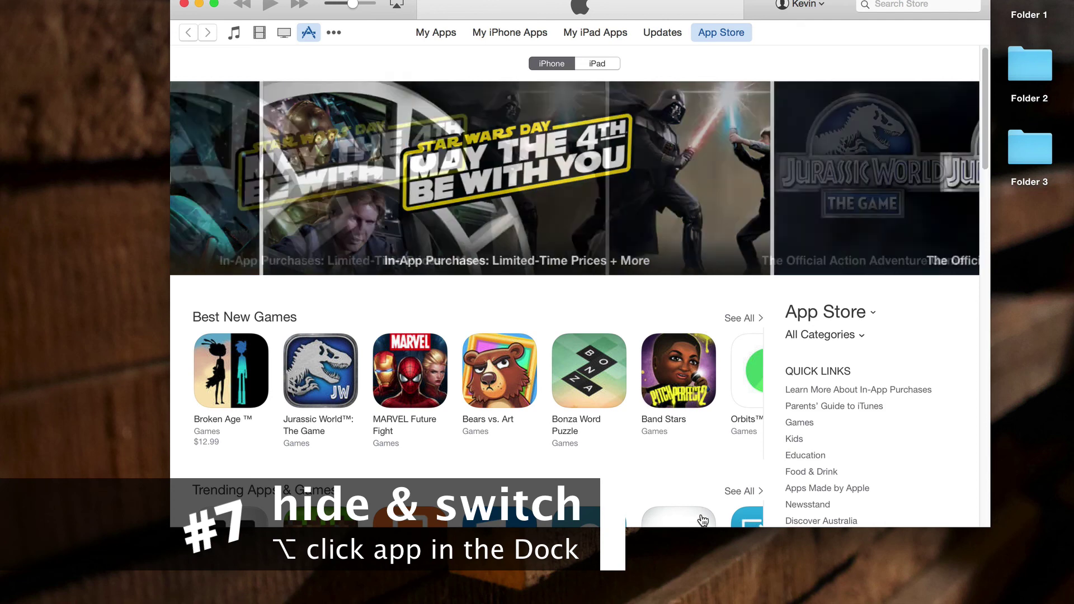
{"action": "mouse_move", "coordinate": [692, 601]}
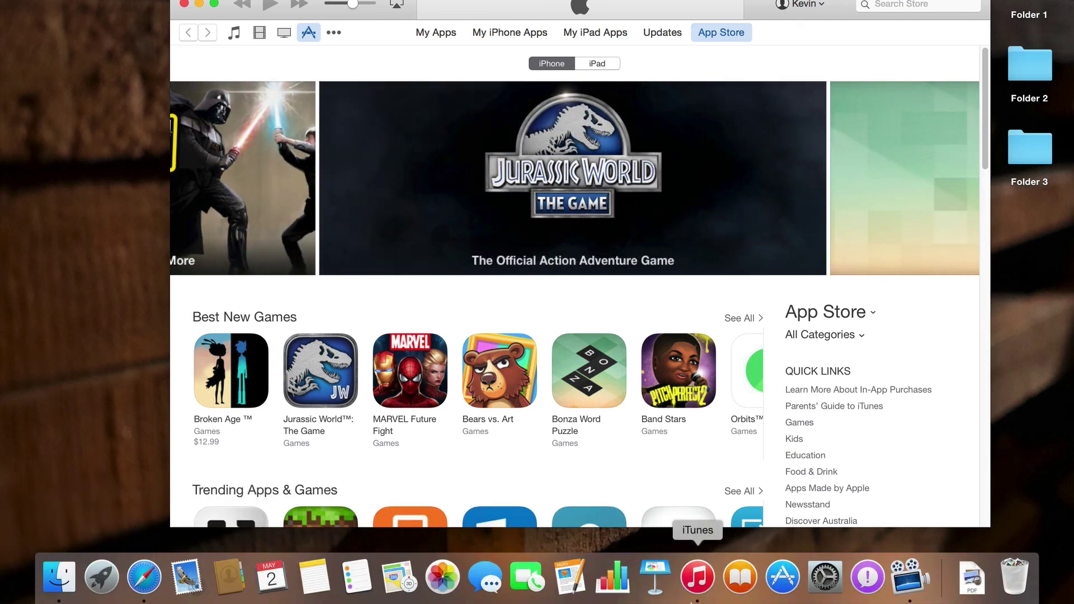
{"action": "left_click", "coordinate": [705, 585], "text": "alt"}
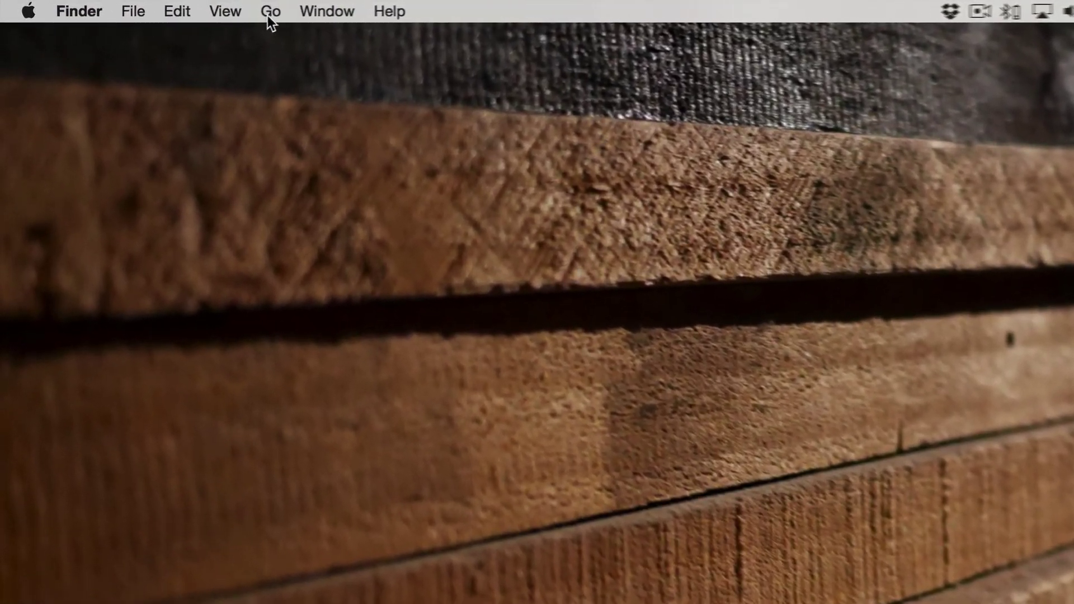
- Open the hidden user Library through the Option-held Go menu and browse its Preferences folder
{"action": "left_click", "coordinate": [194, 8]}
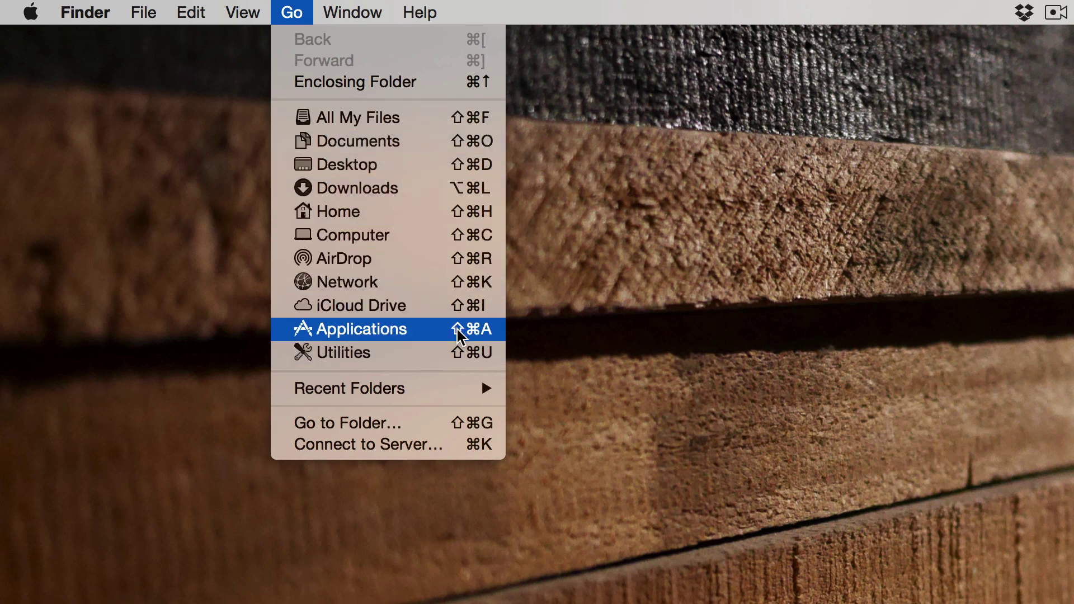
{"action": "key", "text": "alt"}
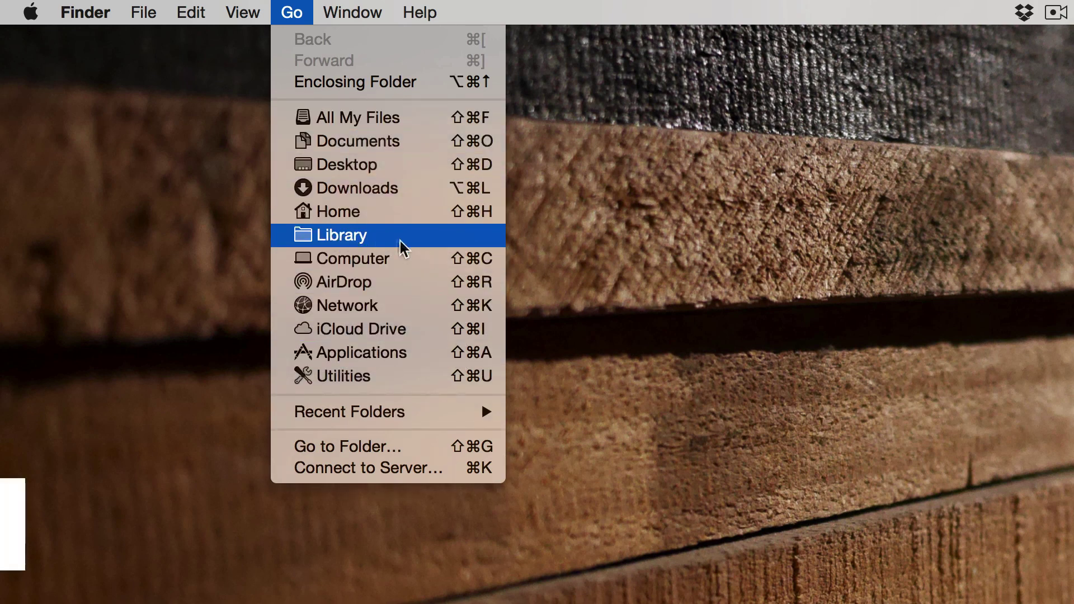
{"action": "left_click", "coordinate": [458, 238]}
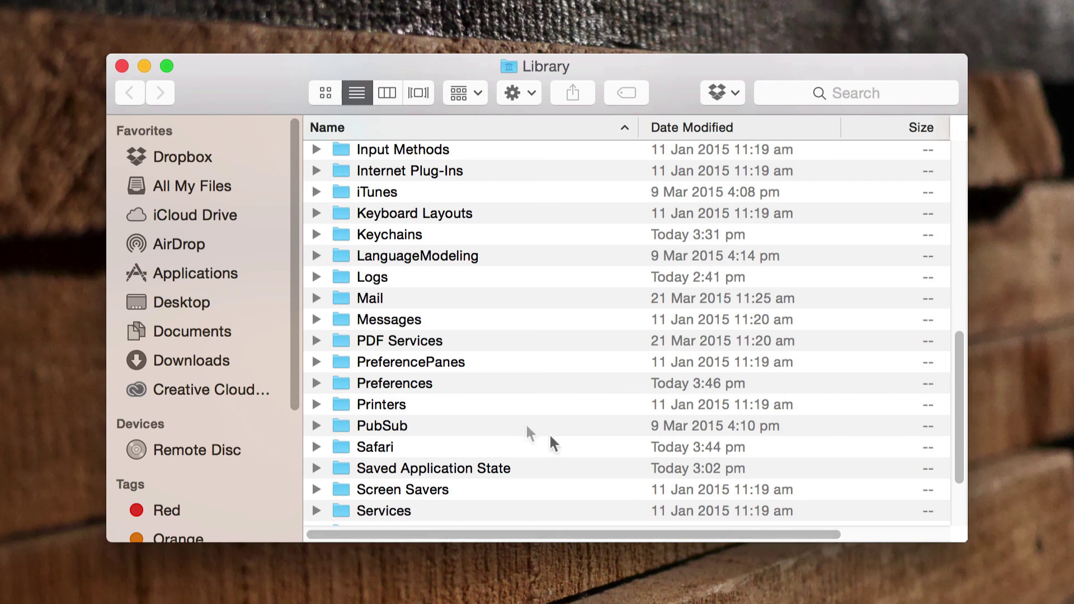
{"action": "left_click", "coordinate": [381, 384]}
{"action": "double_click", "coordinate": [380, 384]}
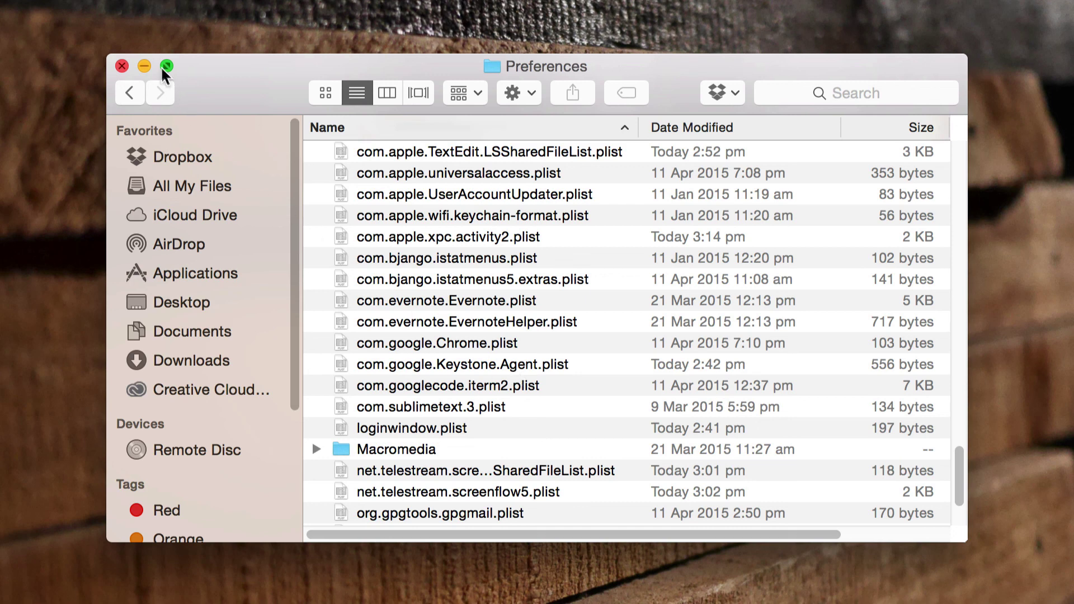
- Close the Preferences window and reopen the Go menu with Library revealed
{"action": "left_click", "coordinate": [122, 66]}
{"action": "left_click", "coordinate": [273, 7]}
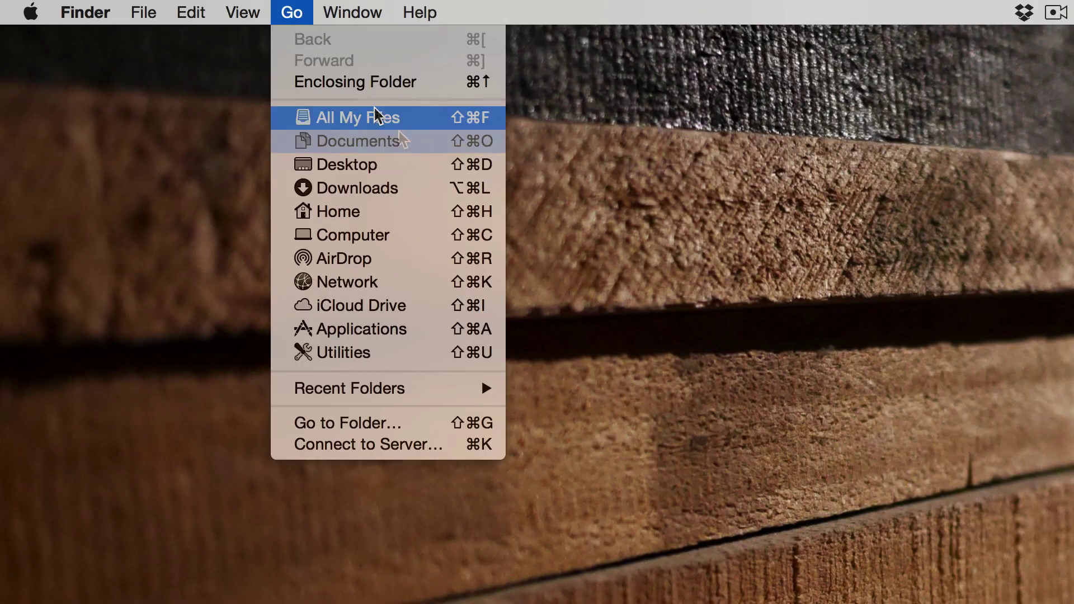
{"action": "key", "text": "alt"}
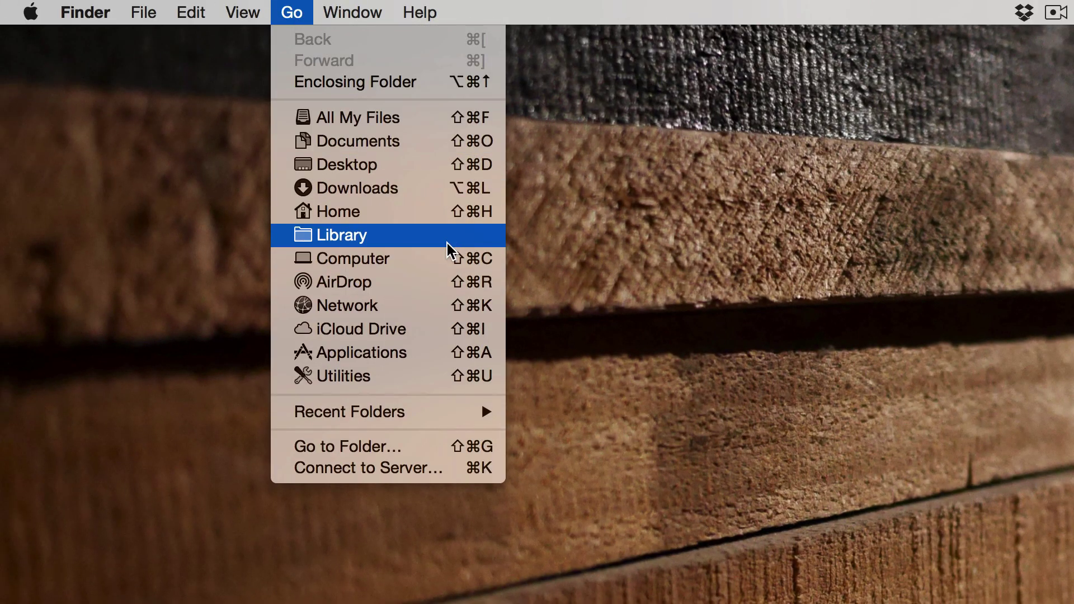
- Open Desktop in list view and Option-expand Folder 1 to show Subfolder's 'tucked away' file
{"action": "left_click", "coordinate": [342, 171]}
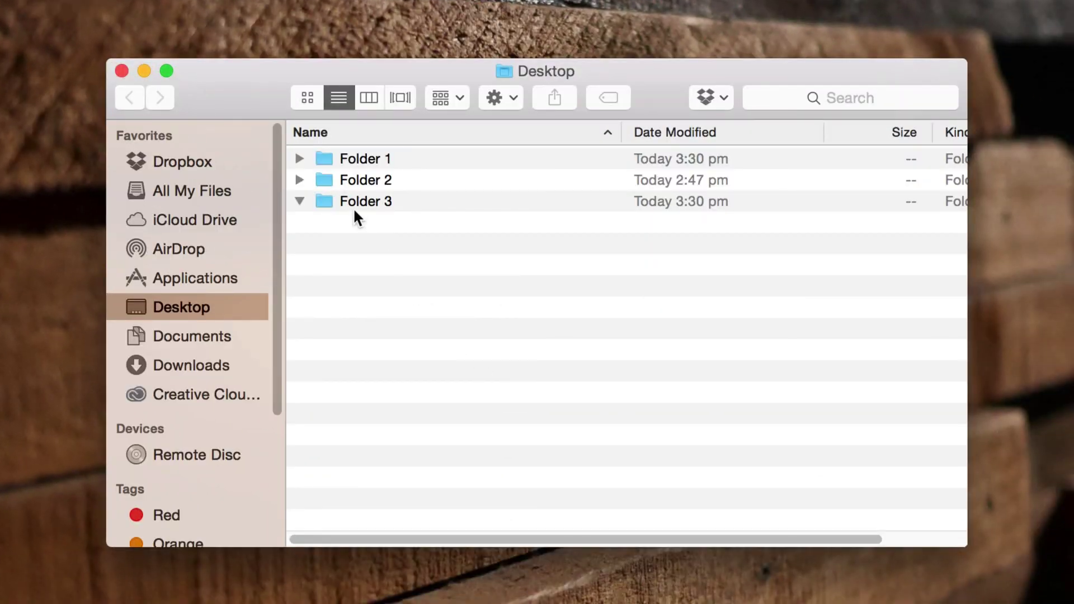
{"action": "left_click", "coordinate": [300, 159]}
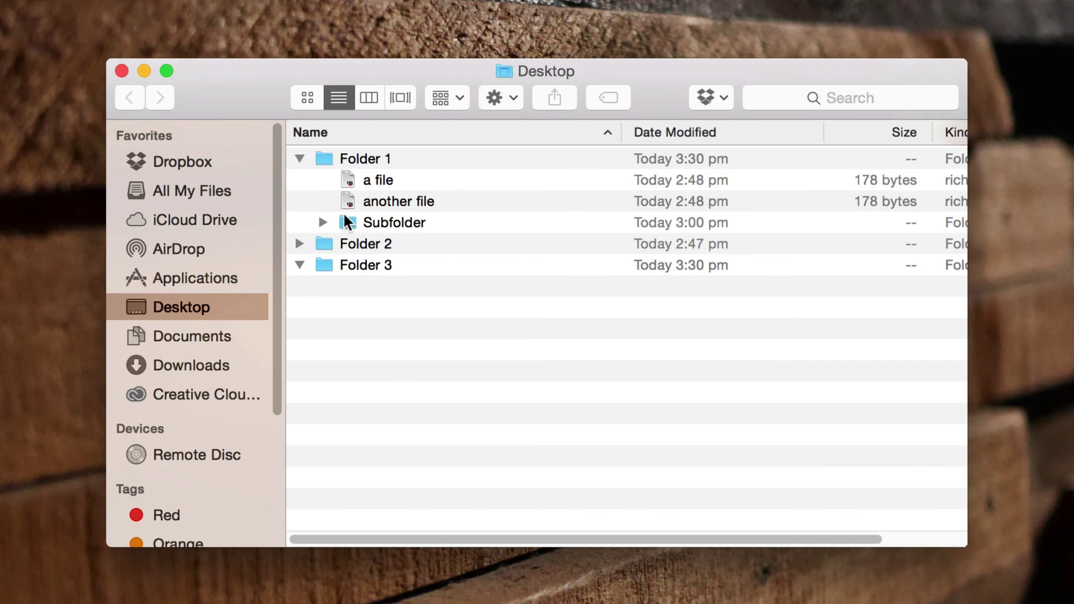
{"action": "left_click", "coordinate": [301, 158]}
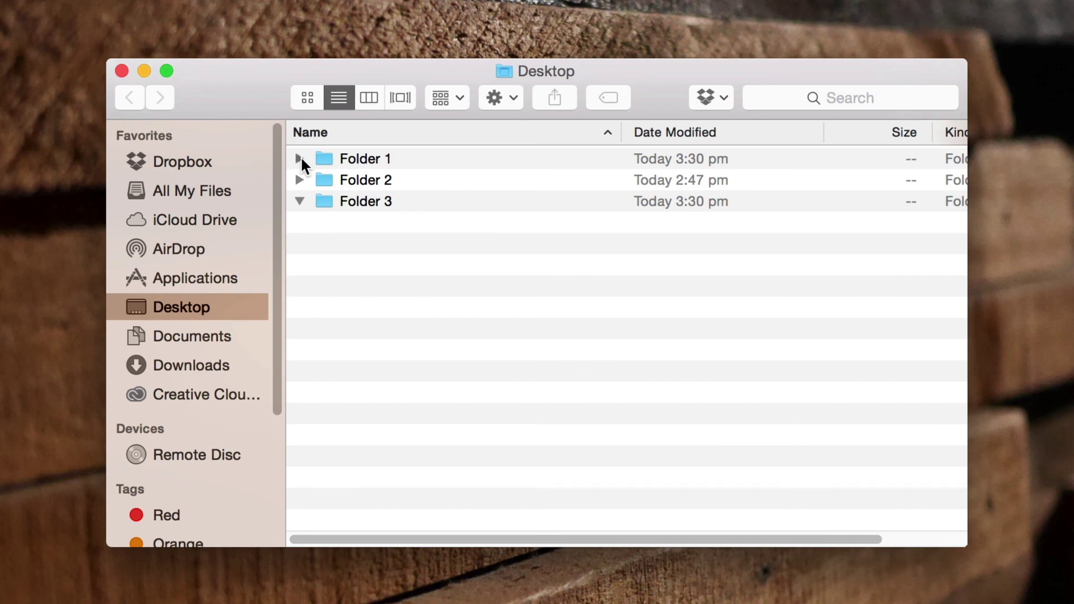
{"action": "left_click", "coordinate": [300, 158], "text": "alt"}
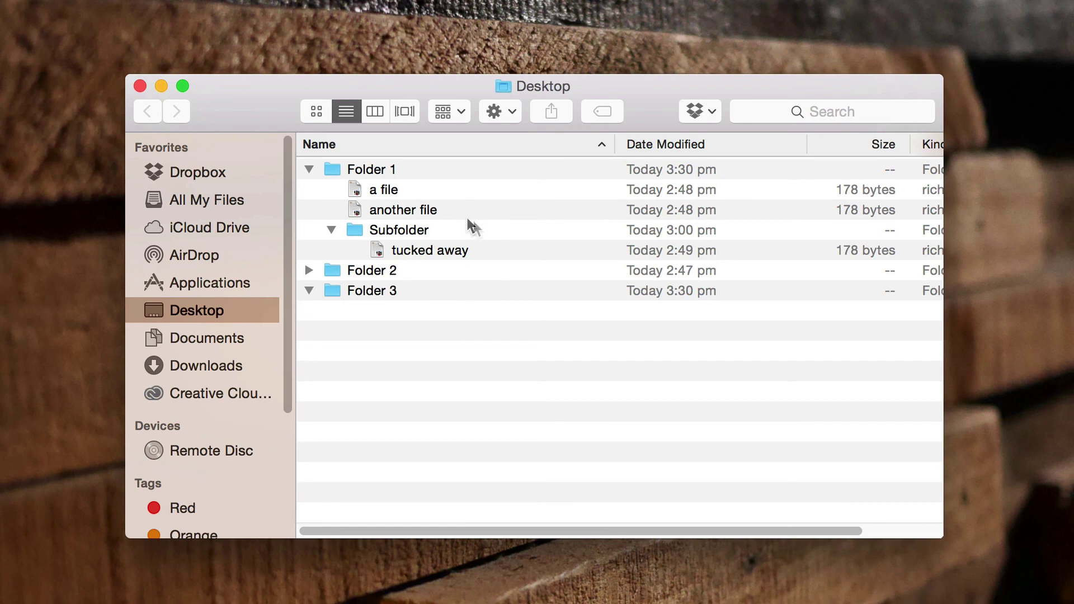
- Copy 'a file' from Folder 1, paste it into Folder 3, then delete that duplicate
{"action": "left_click", "coordinate": [390, 190]}
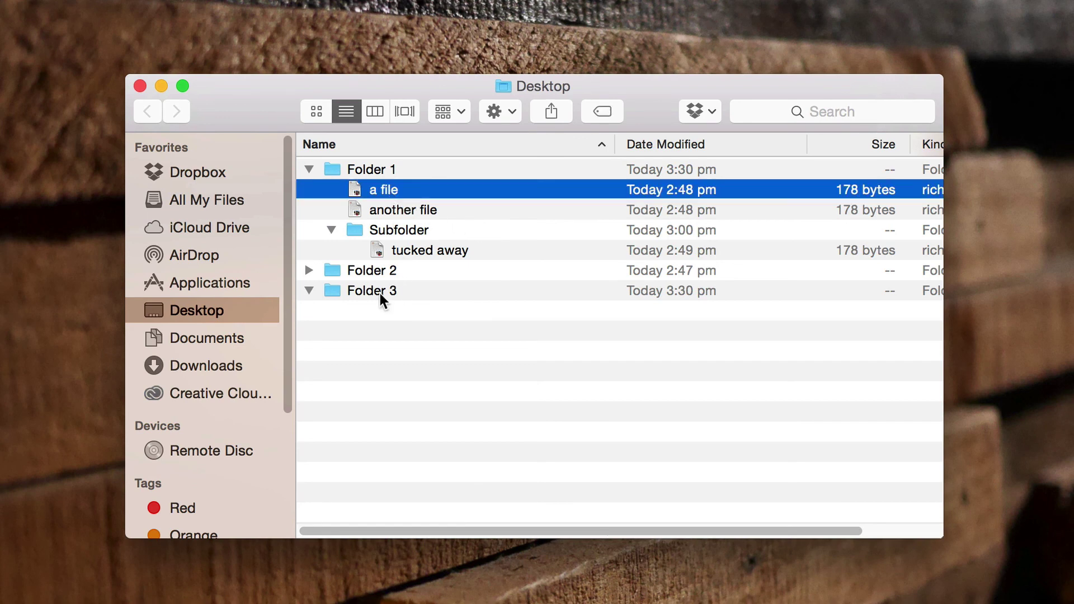
{"action": "right_click", "coordinate": [408, 189]}
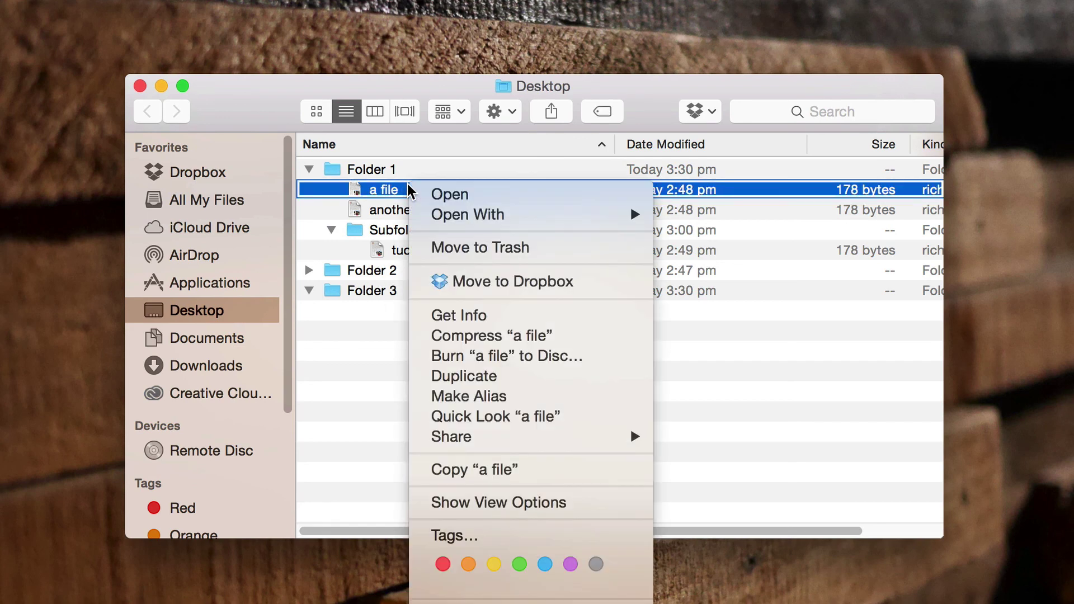
{"action": "left_click", "coordinate": [480, 469]}
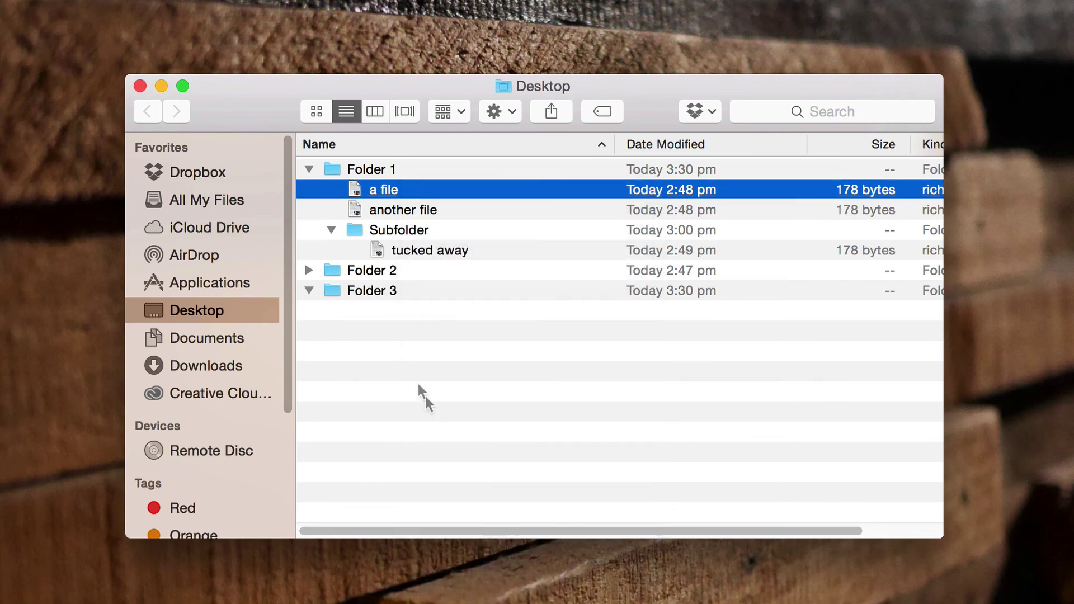
{"action": "right_click", "coordinate": [369, 296]}
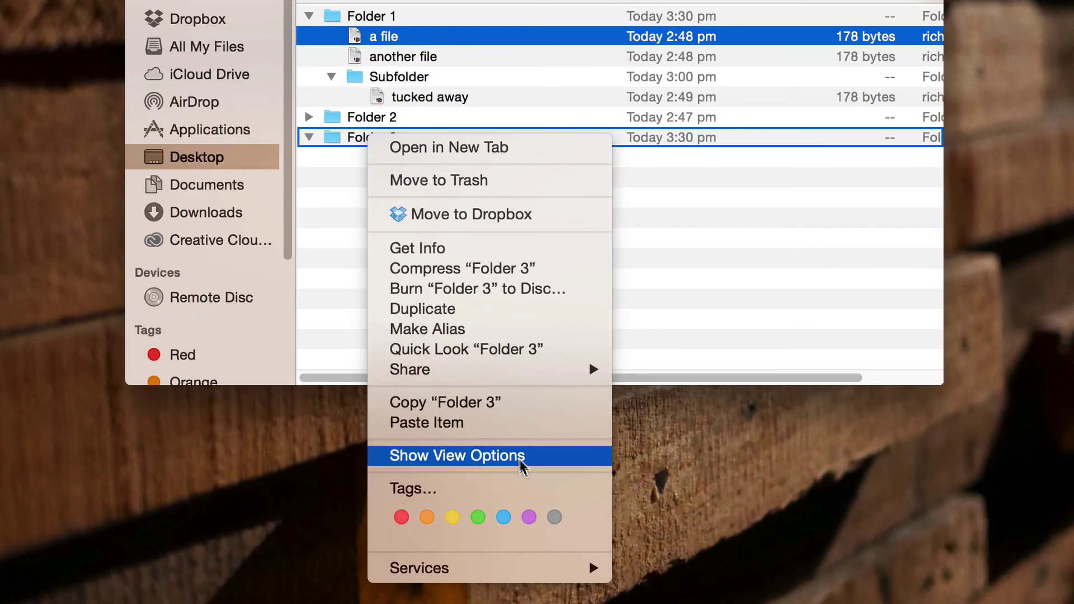
{"action": "left_click", "coordinate": [502, 424]}
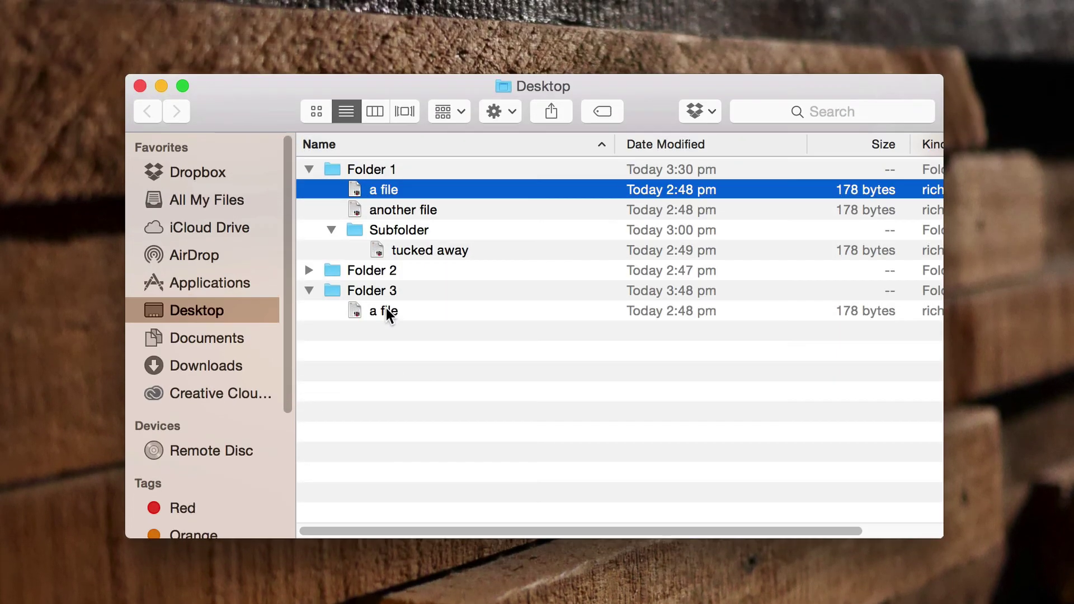
{"action": "left_click", "coordinate": [386, 165]}
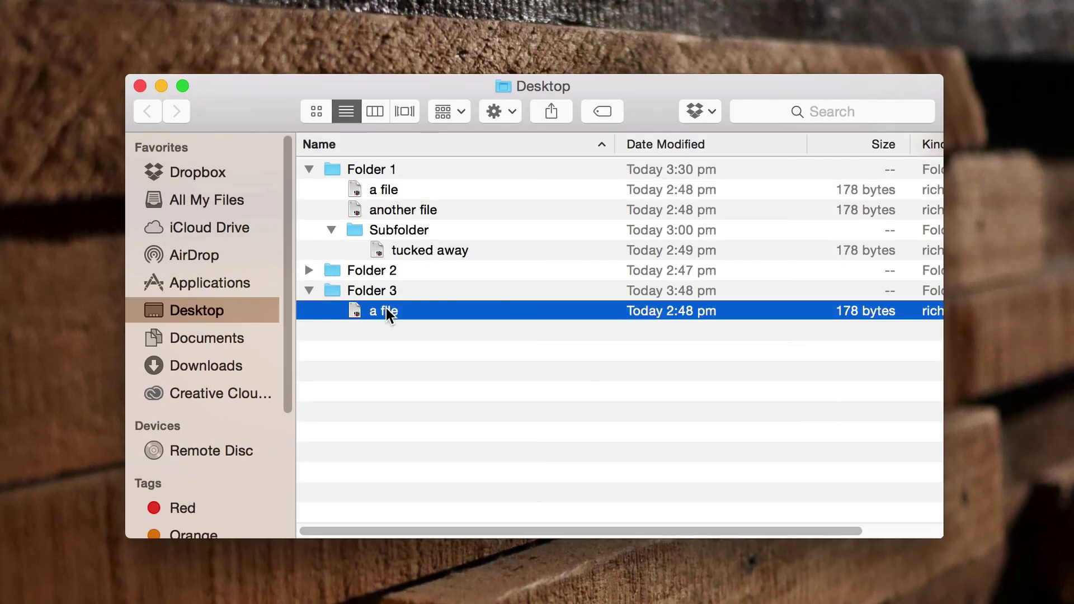
{"action": "key", "text": "super+BackSpace"}
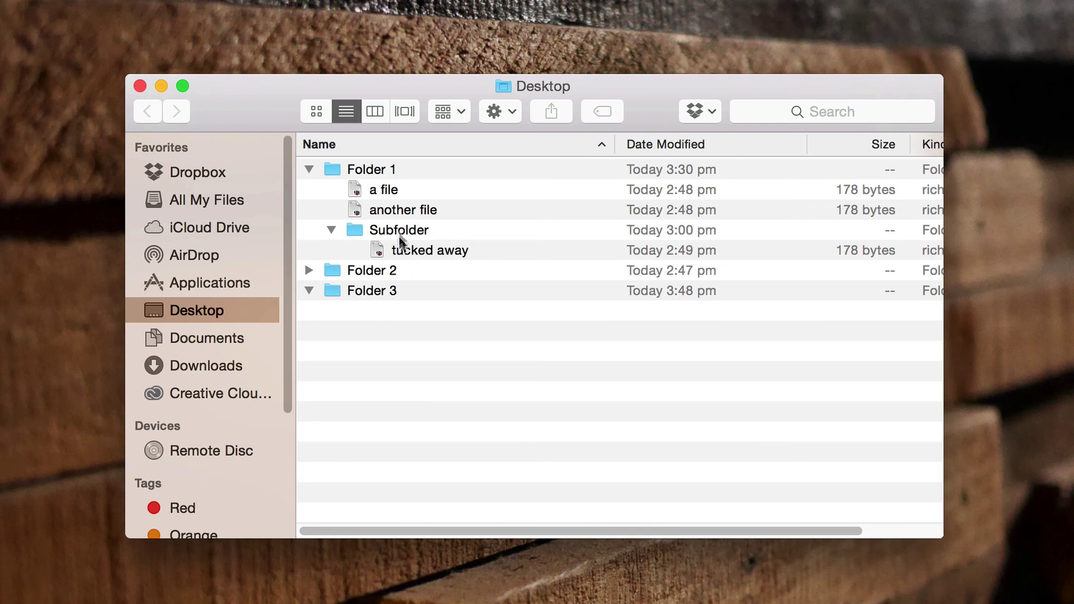
- Copy 'a file' again and use Option's Move Item Here to move it into Folder 3
{"action": "right_click", "coordinate": [385, 190]}
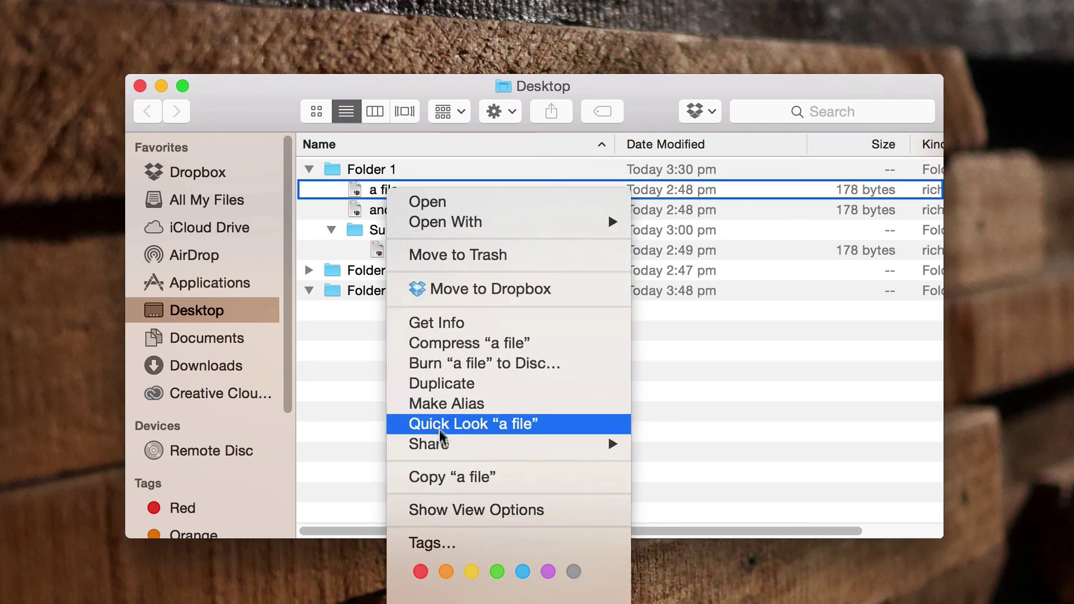
{"action": "left_click", "coordinate": [443, 479]}
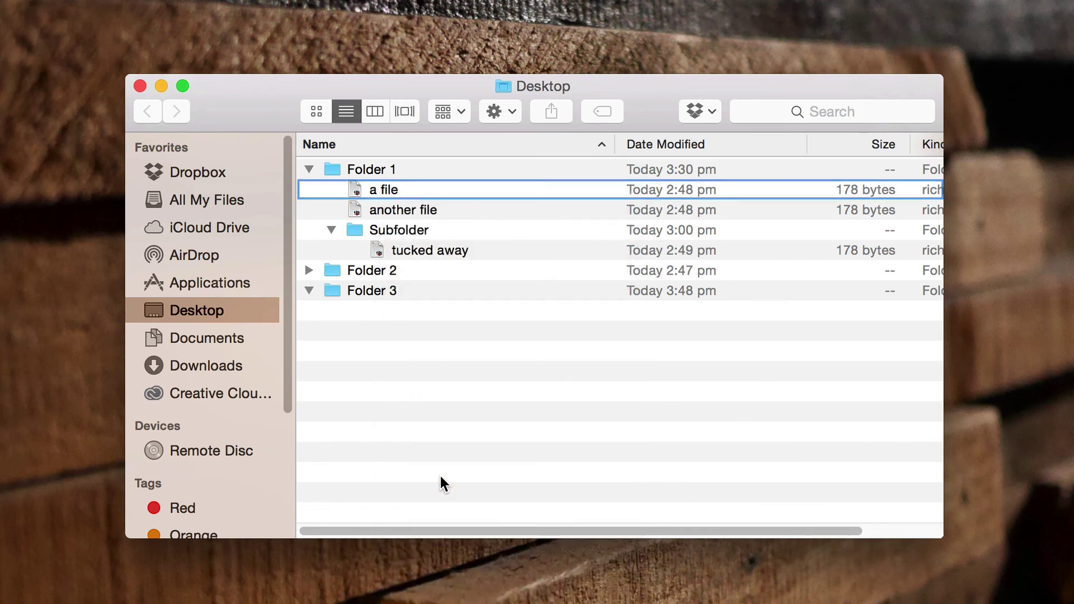
{"action": "right_click", "coordinate": [374, 290]}
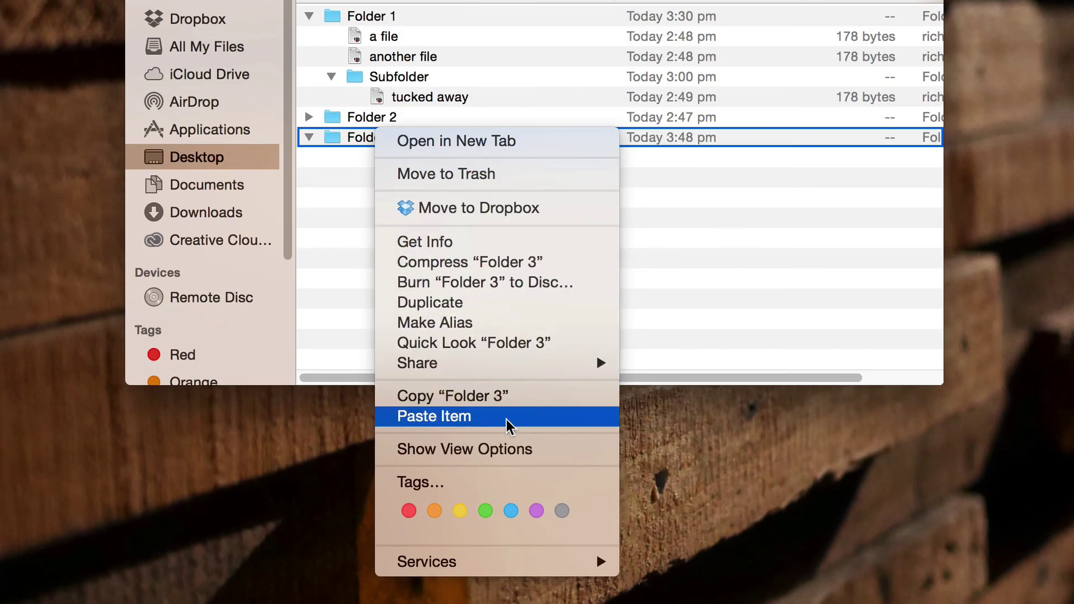
{"action": "key", "text": "alt"}
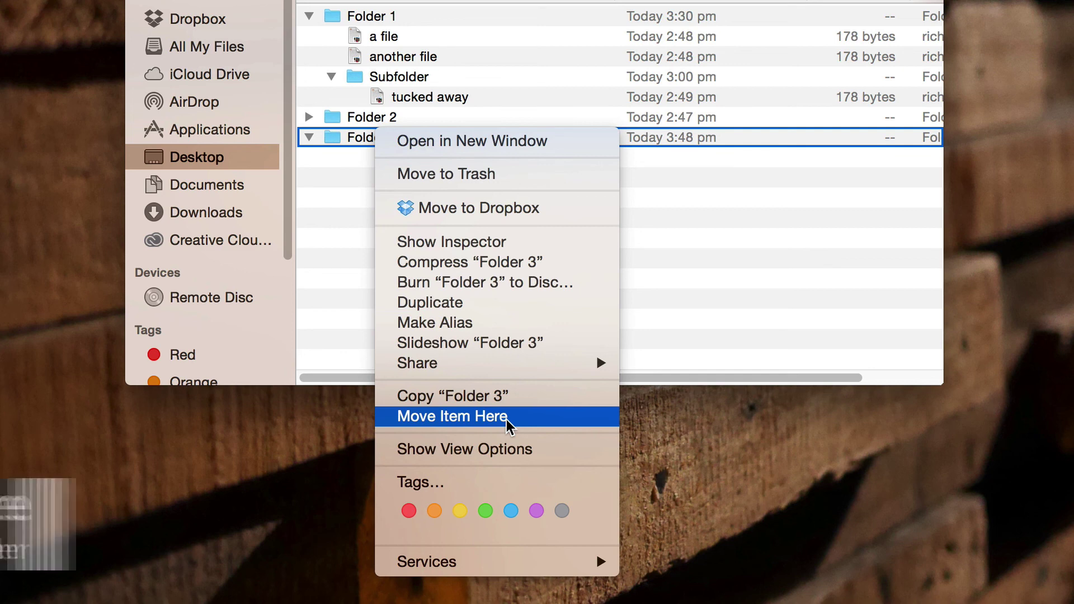
{"action": "left_click", "coordinate": [547, 419]}
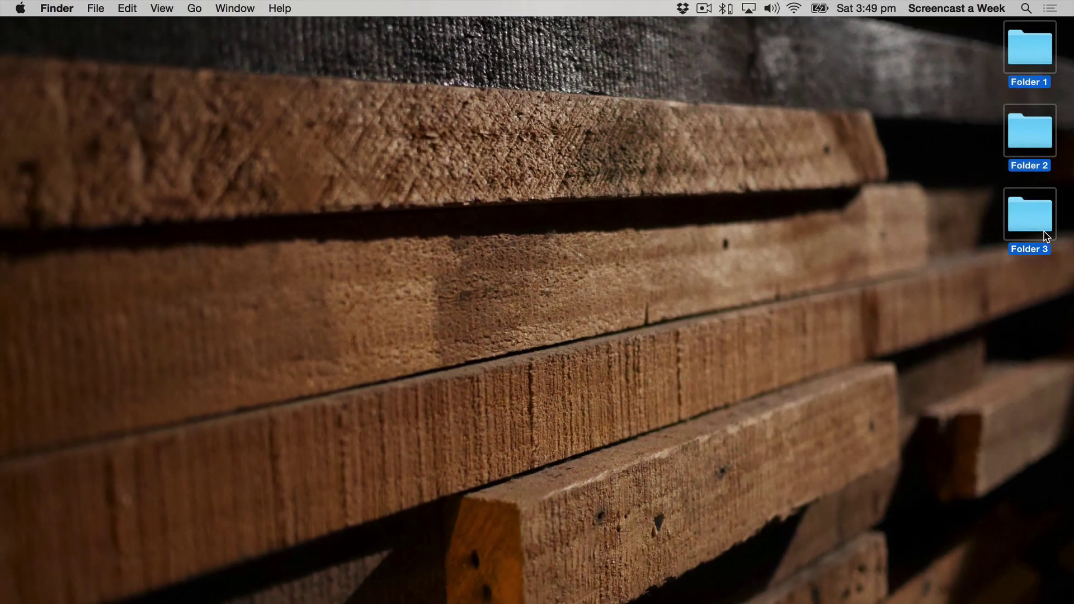
{"action": "right_click", "coordinate": [1032, 58]}
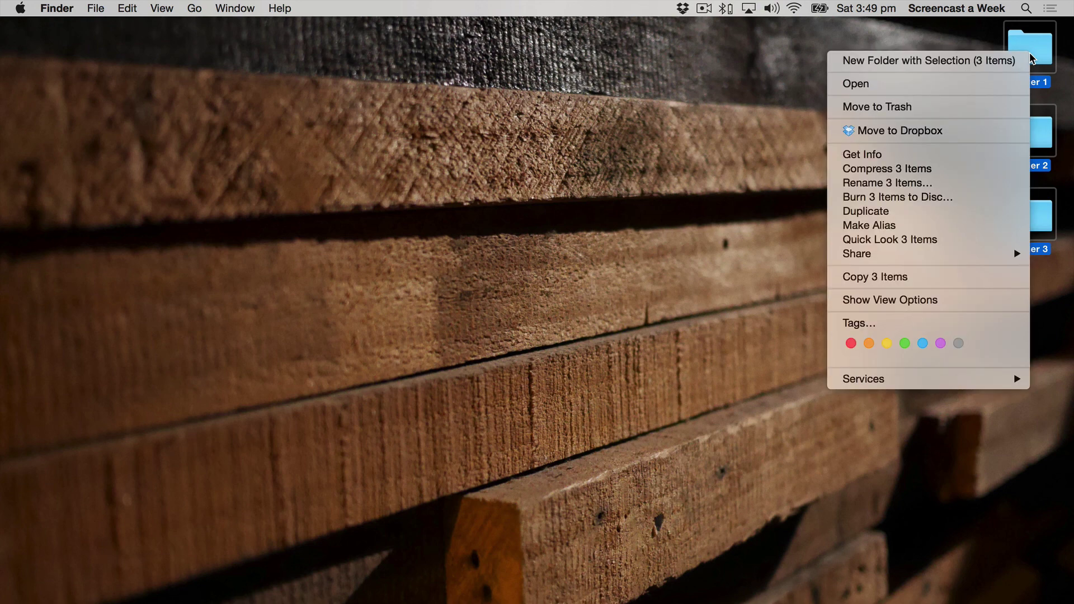
{"action": "left_click", "coordinate": [955, 160]}
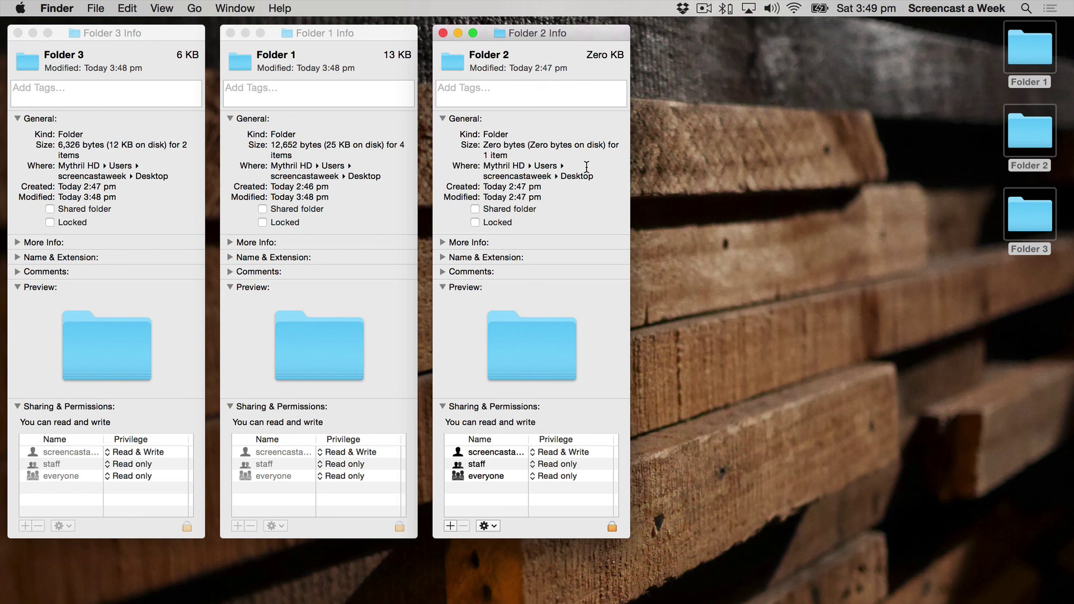
{"action": "key", "text": "super+alt+w"}
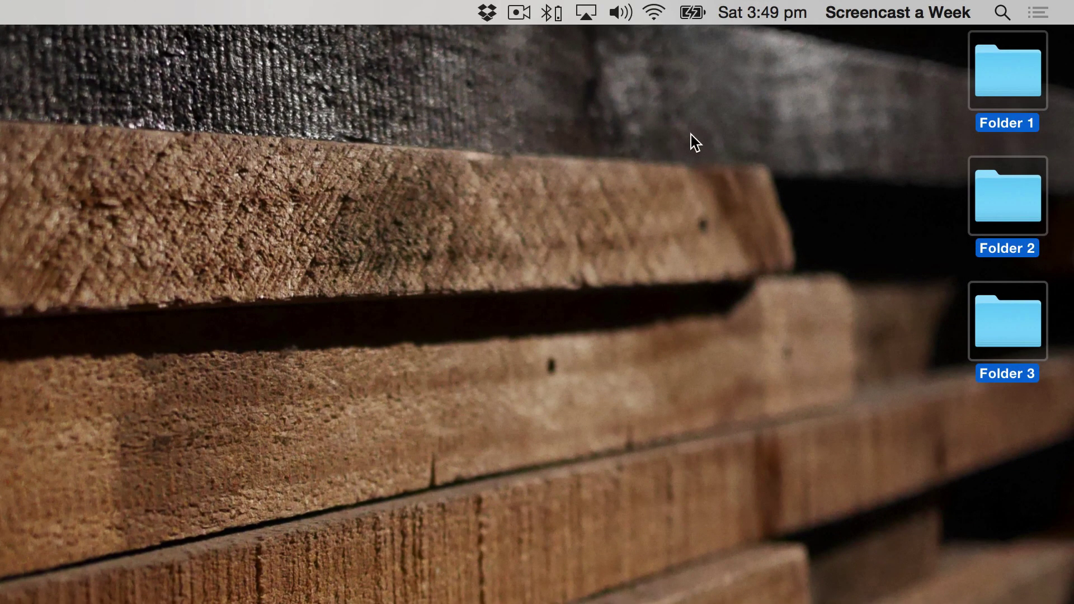
{"action": "right_click", "coordinate": [1013, 66]}
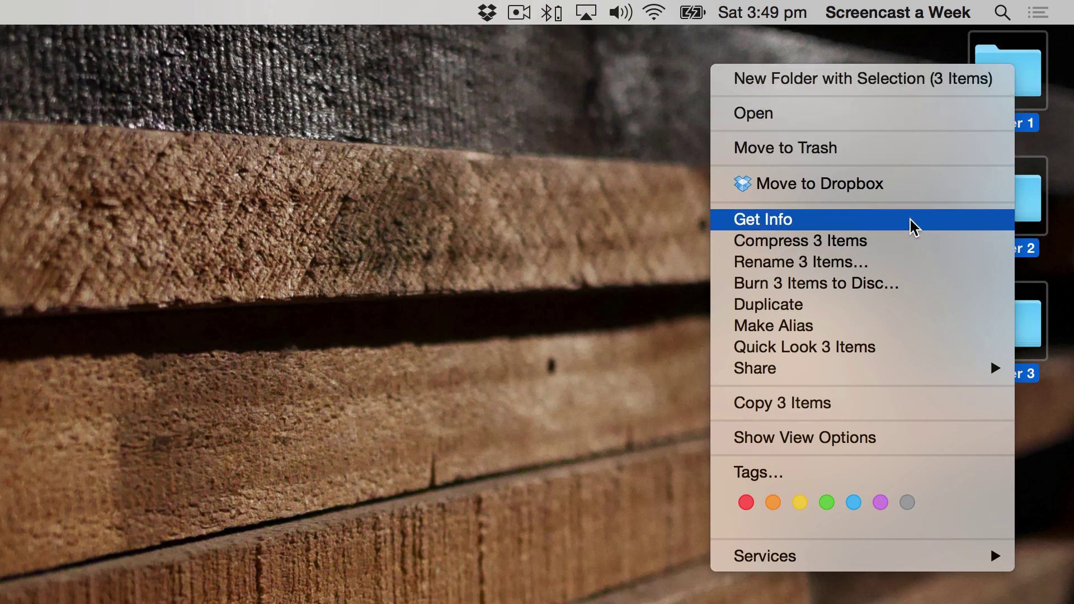
{"action": "key", "text": "alt"}
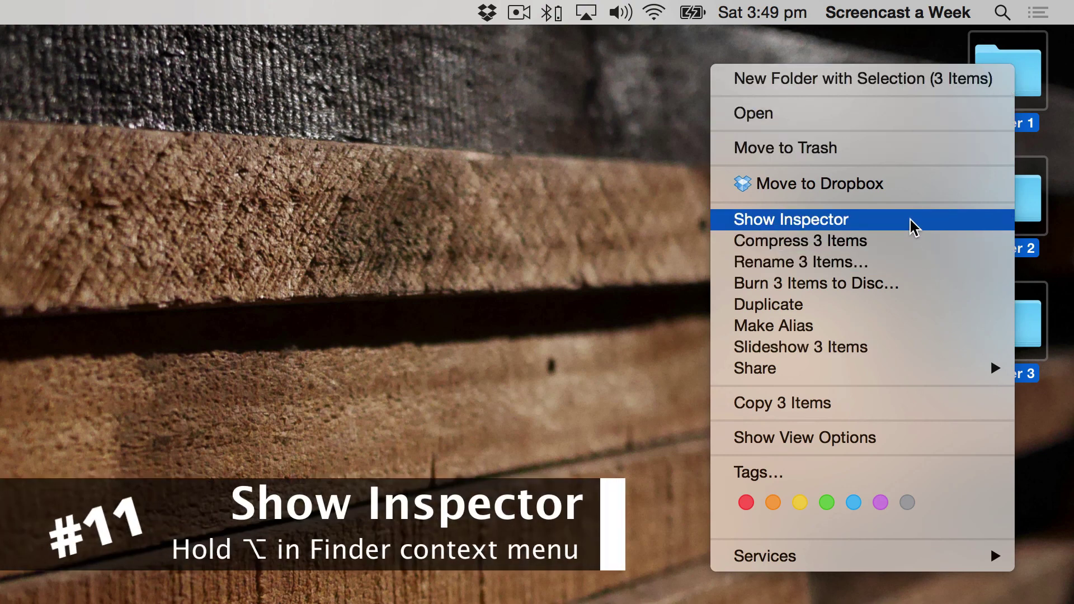
{"action": "left_click", "coordinate": [913, 220]}
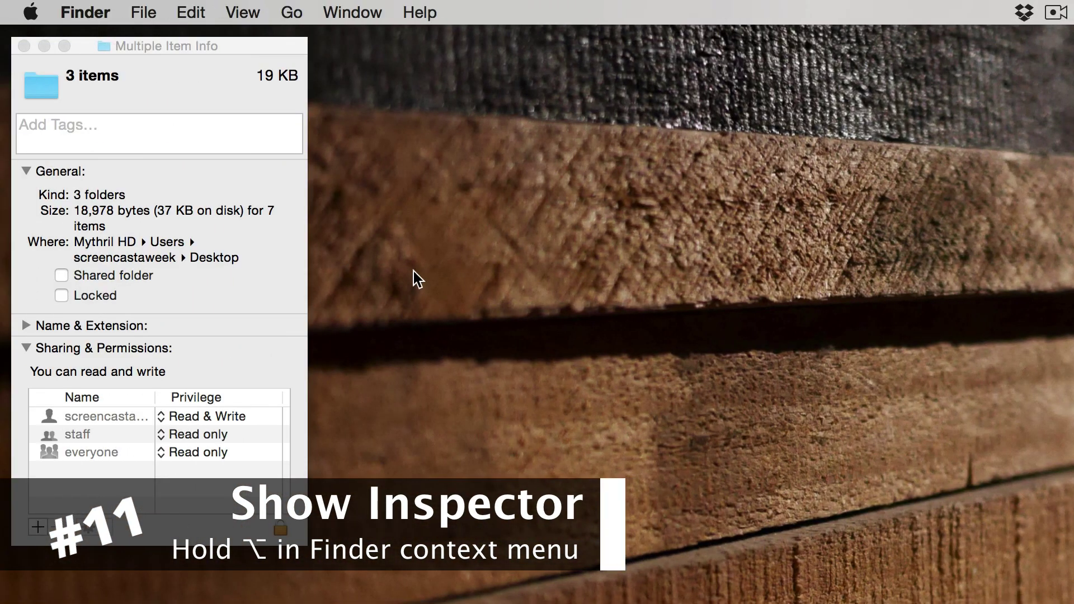
{"action": "left_click", "coordinate": [226, 48]}
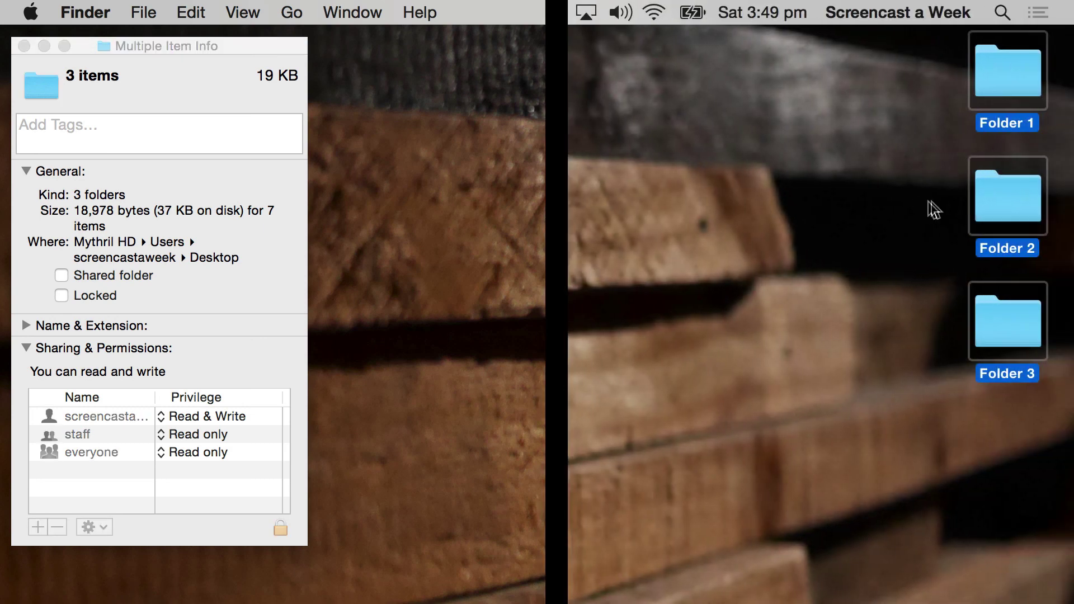
{"action": "left_click", "coordinate": [932, 207]}
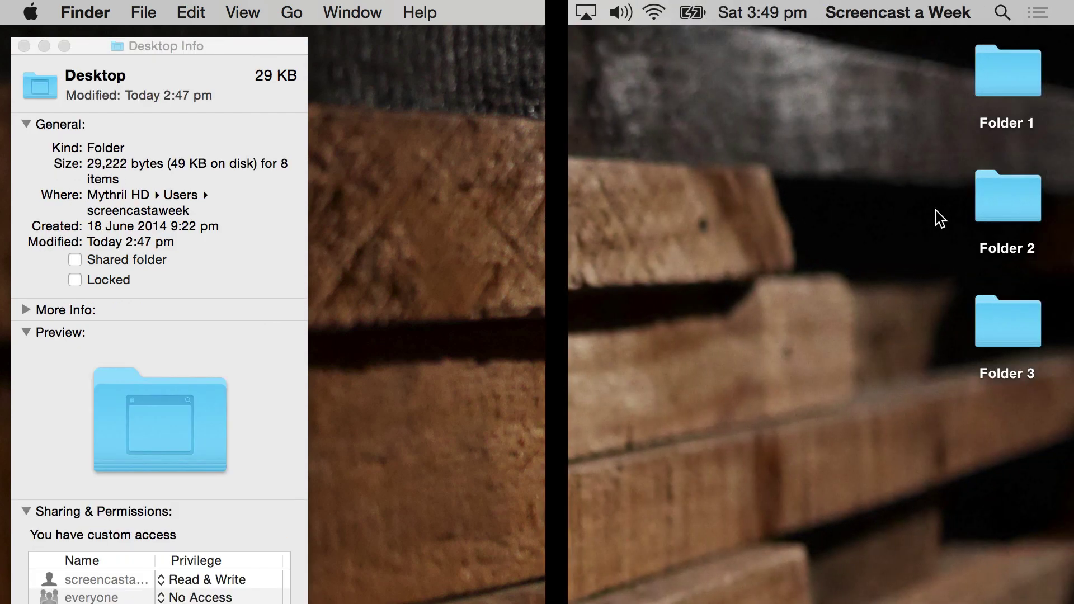
{"action": "left_click", "coordinate": [1004, 336]}
{"action": "left_click", "coordinate": [1006, 207]}
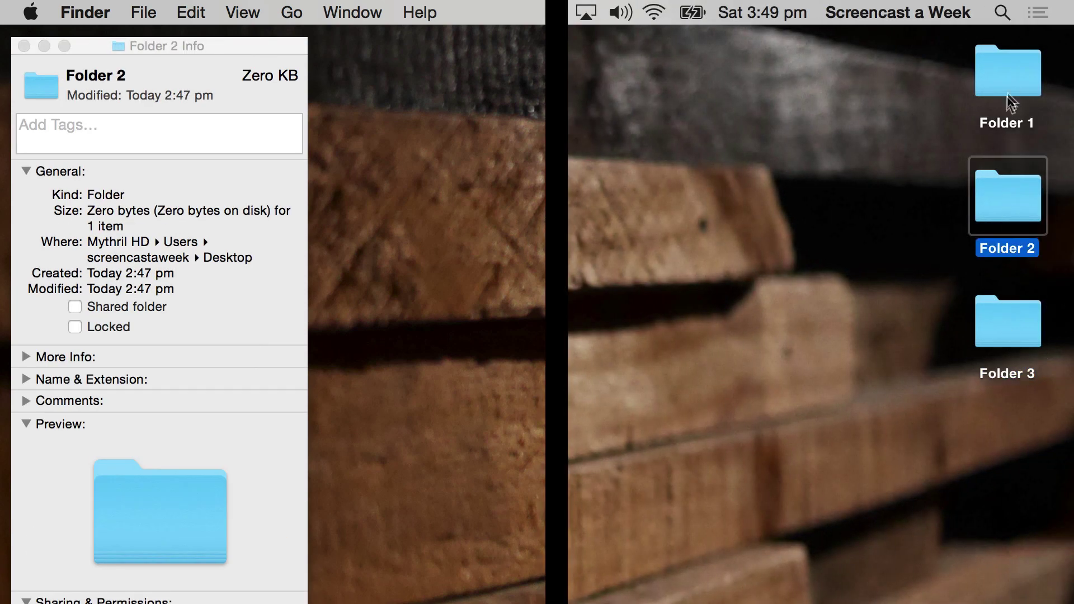
{"action": "left_click", "coordinate": [1013, 91]}
{"action": "left_click", "coordinate": [1006, 186]}
{"action": "left_click", "coordinate": [1011, 330]}
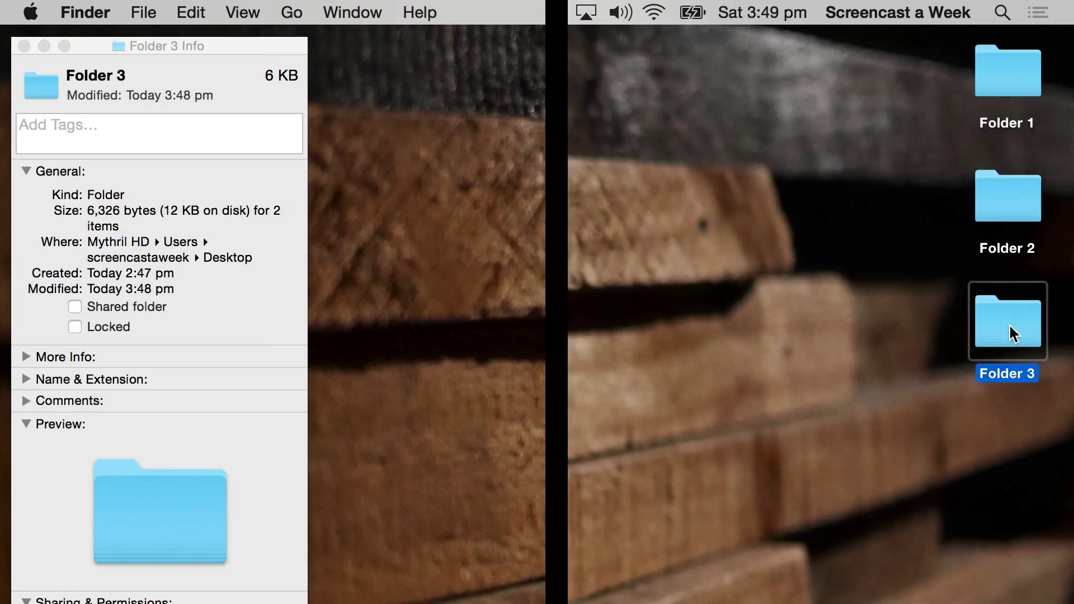
{"action": "left_click", "coordinate": [1013, 208]}
{"action": "left_click", "coordinate": [1014, 73]}
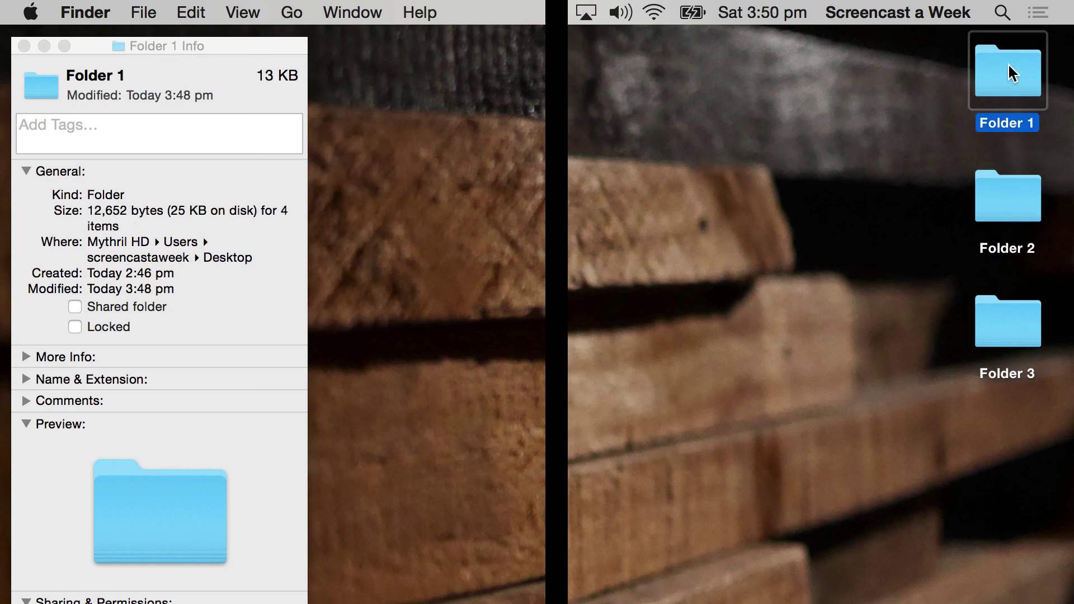
{"action": "left_click", "coordinate": [1010, 219], "text": "super"}
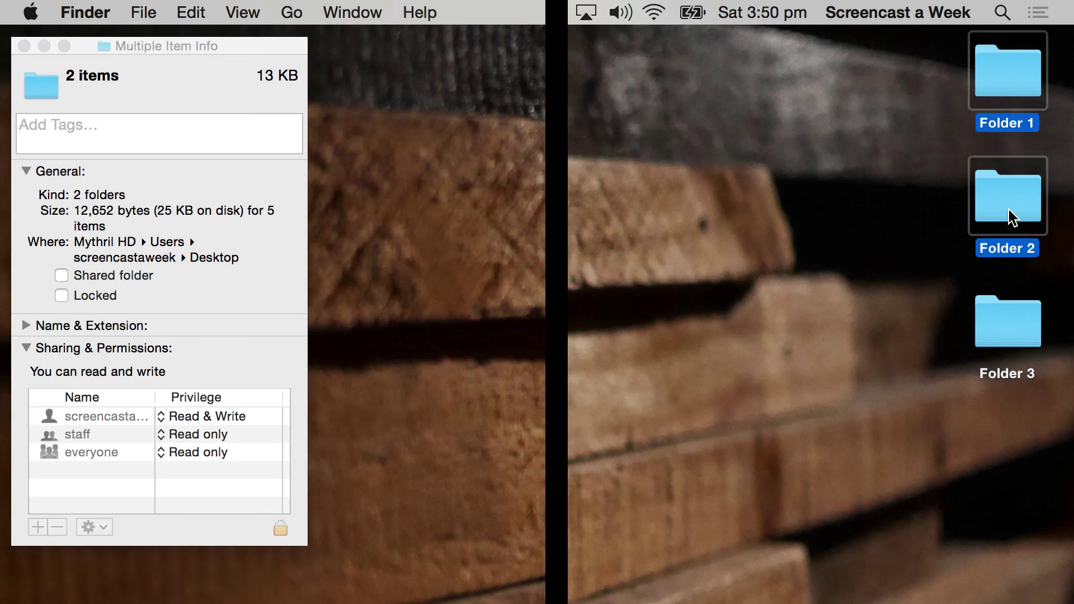
{"action": "left_click", "coordinate": [1017, 342], "text": "super"}
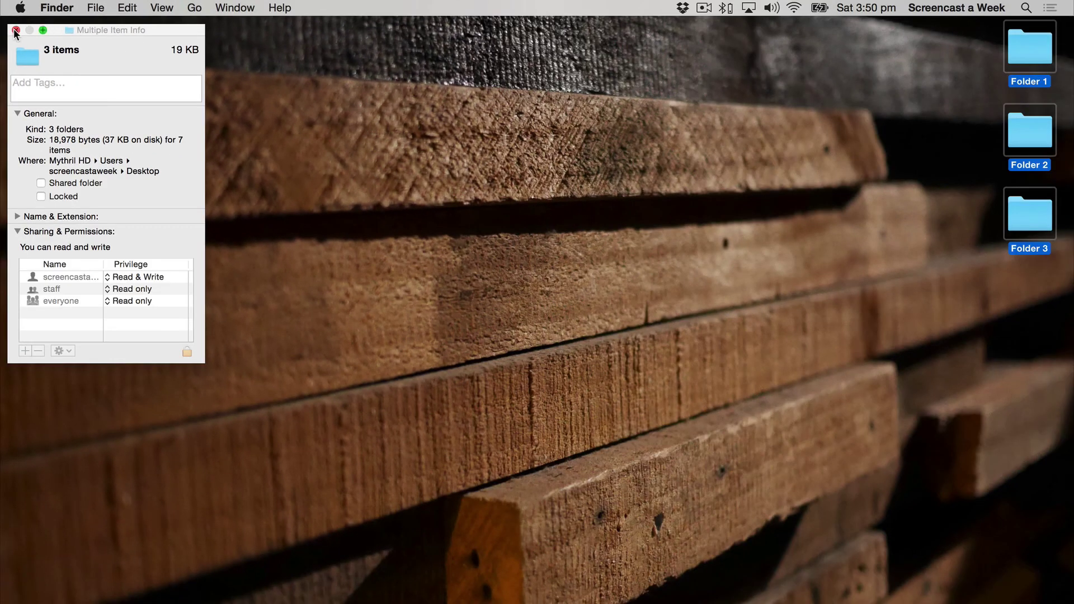
{"action": "left_click", "coordinate": [16, 30]}
{"action": "left_click", "coordinate": [639, 259]}
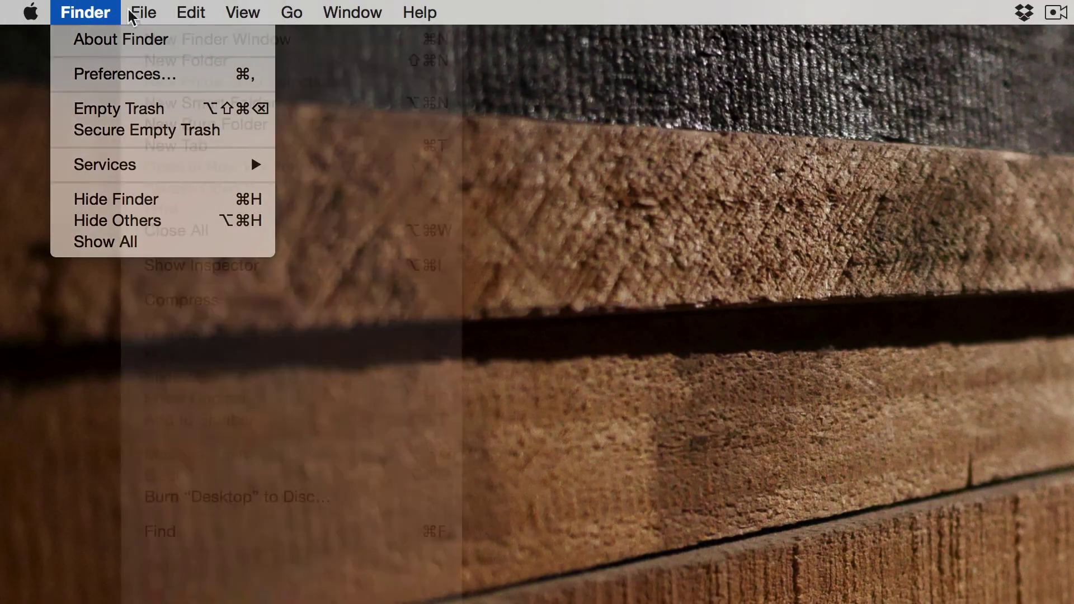
- Reveal the Option-key alternate commands in Finder's Edit, View, Go and Window menus, including the Library shortcut
{"action": "mouse_move", "coordinate": [196, 15]}
{"action": "key", "text": "alt"}
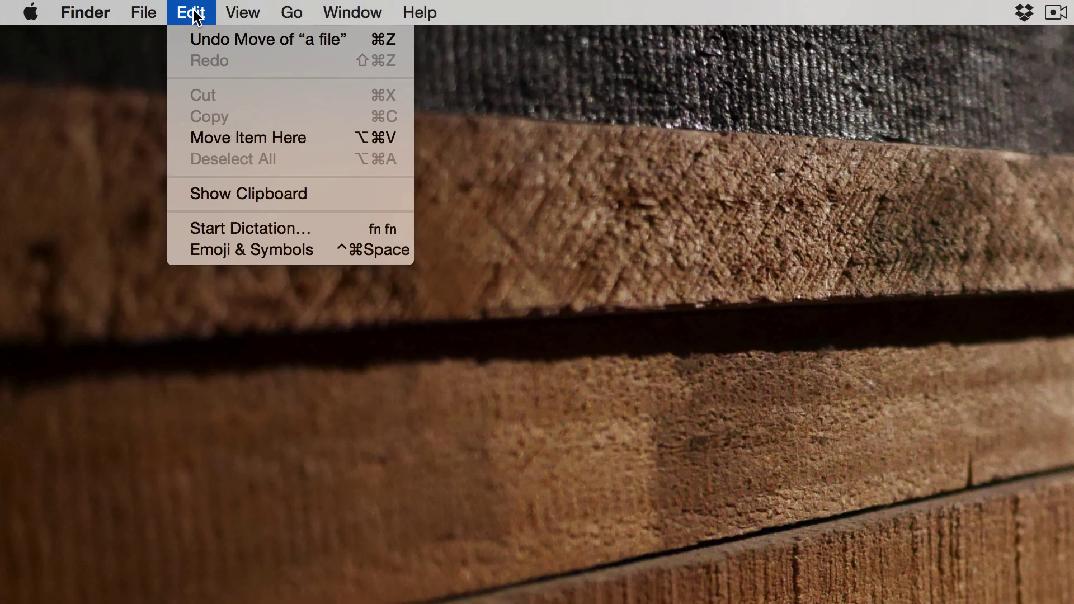
{"action": "key", "text": "alt"}
{"action": "mouse_move", "coordinate": [291, 14]}
{"action": "key", "text": "alt"}
{"action": "mouse_move", "coordinate": [343, 16]}
{"action": "key", "text": "alt"}
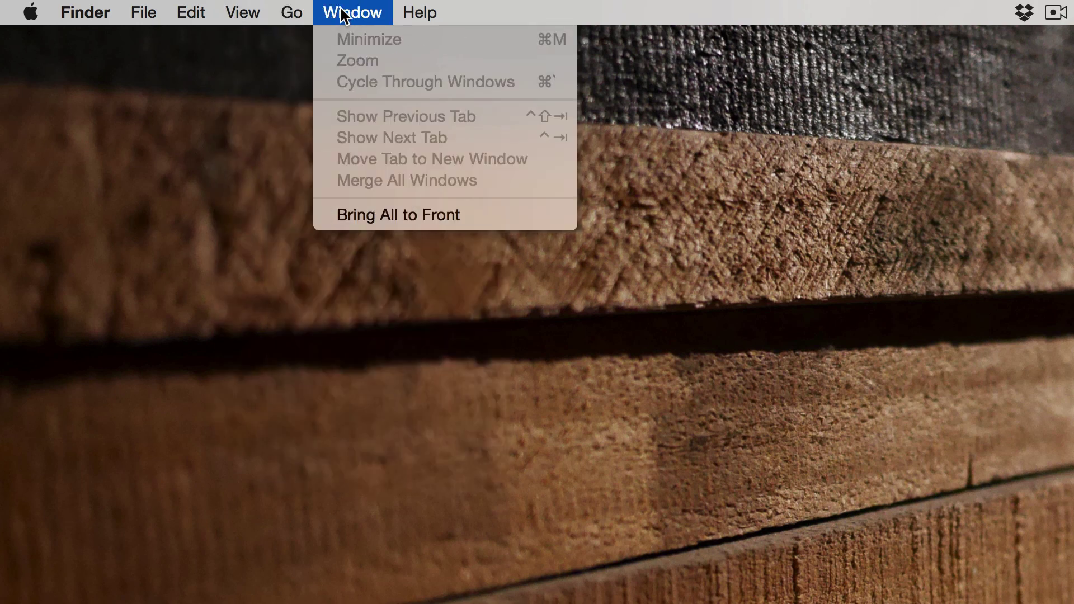